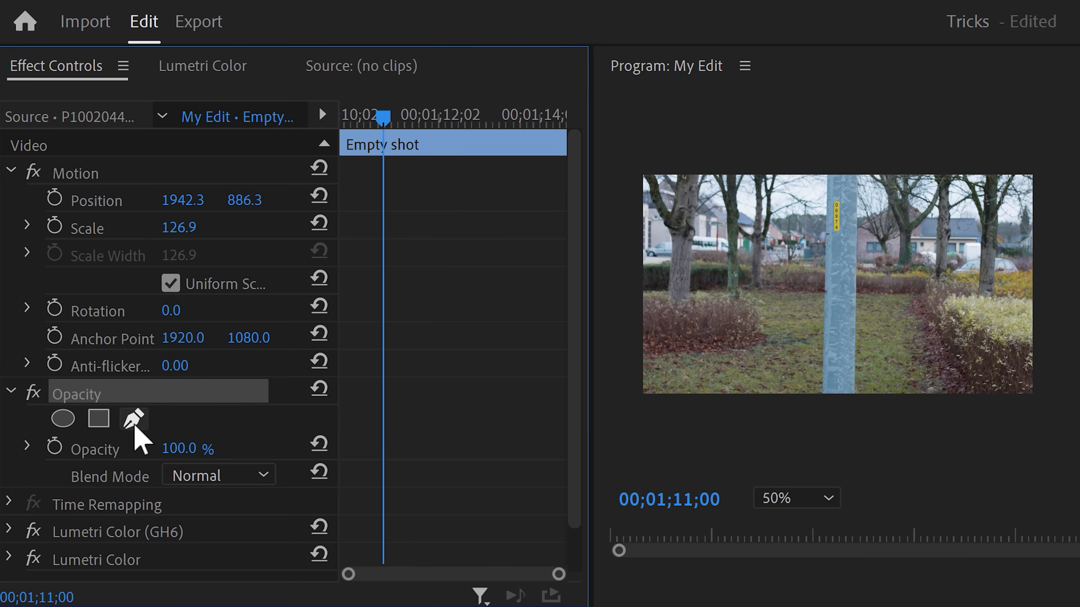
- Draw an opacity pen mask from the pole's base to the frame's right edge
{"action": "left_click", "coordinate": [134, 425]}
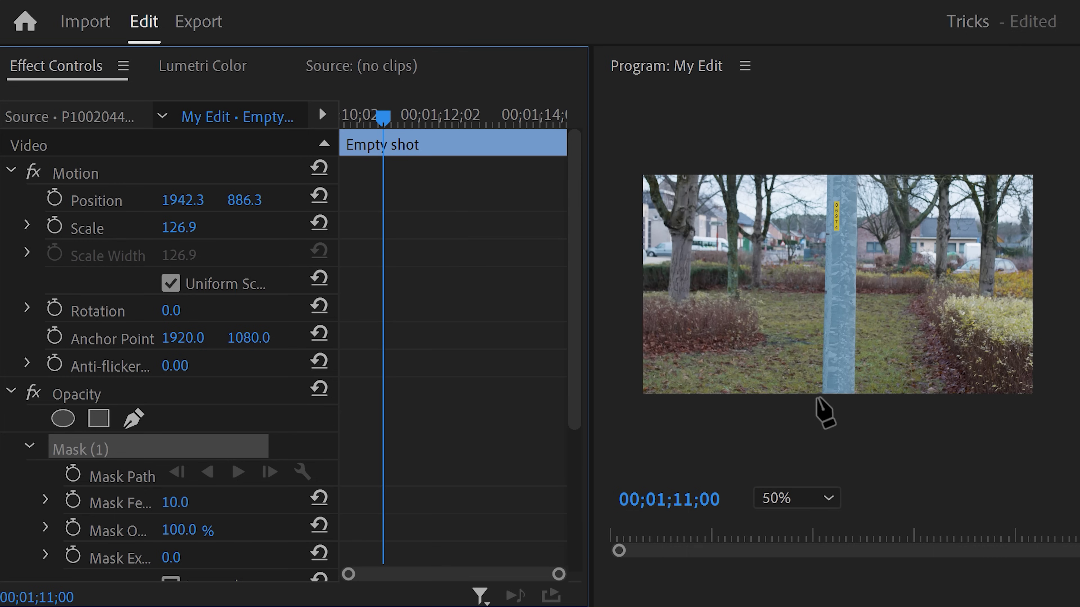
{"action": "left_click", "coordinate": [821, 396]}
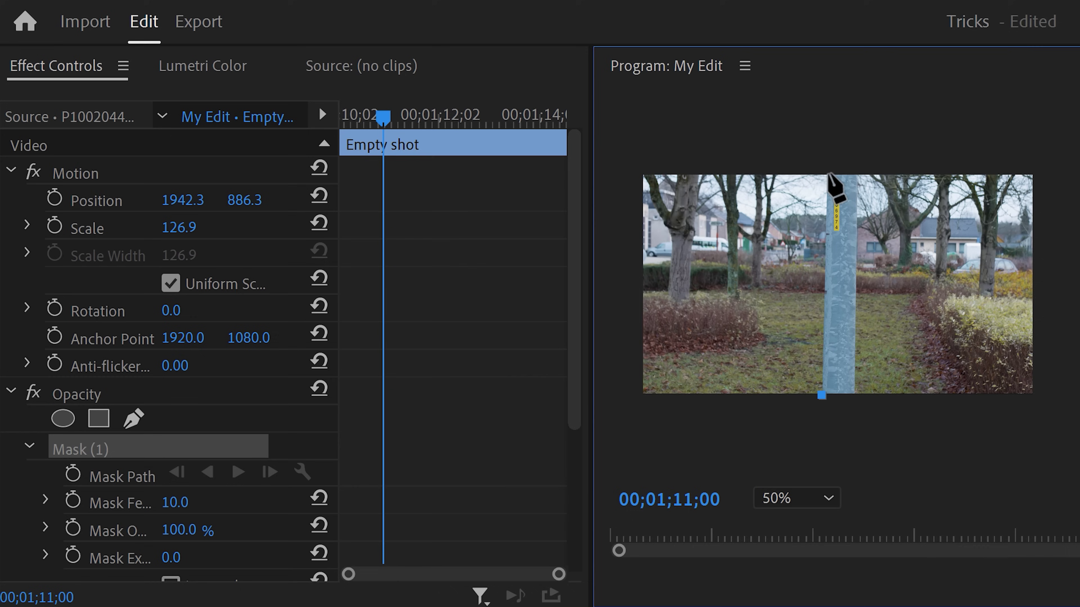
{"action": "left_click", "coordinate": [1039, 165]}
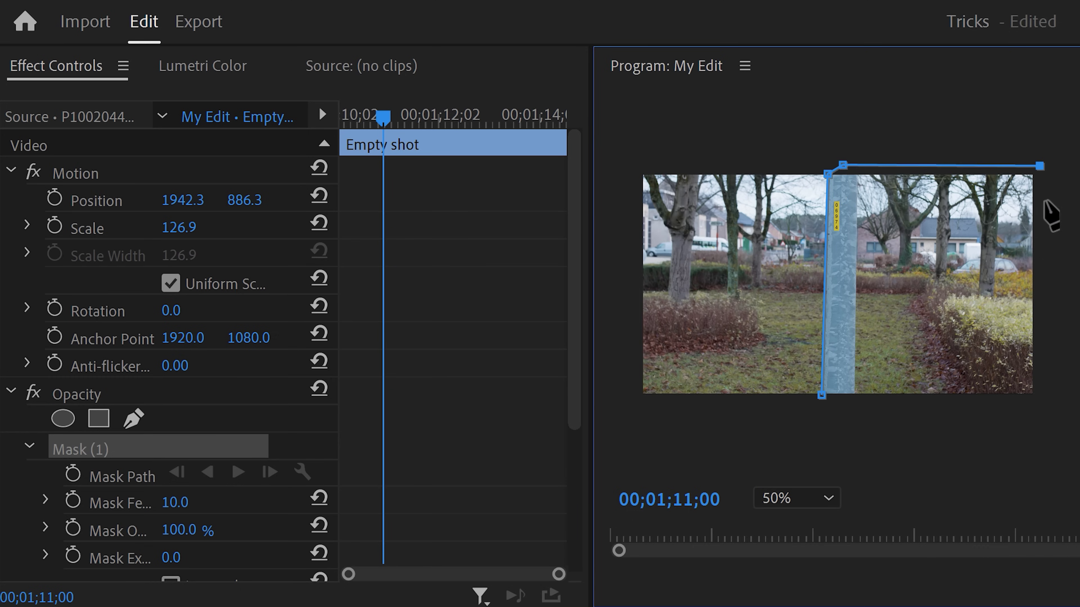
{"action": "left_click", "coordinate": [1039, 402]}
{"action": "left_click", "coordinate": [822, 396]}
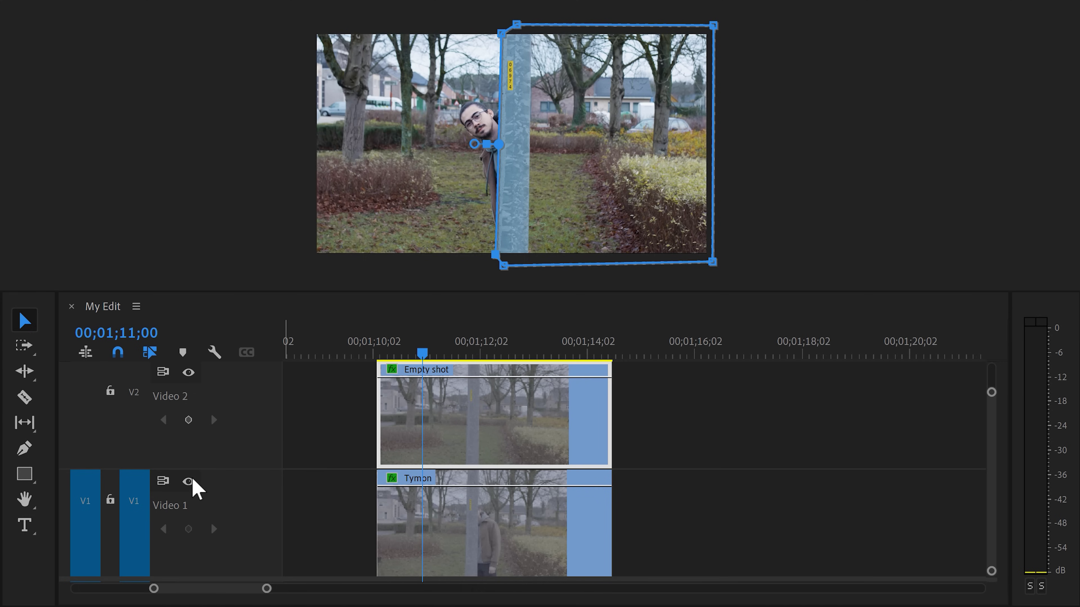
- Hide Video 1, then show it again, to verify the pole mask
{"action": "left_click", "coordinate": [188, 482]}
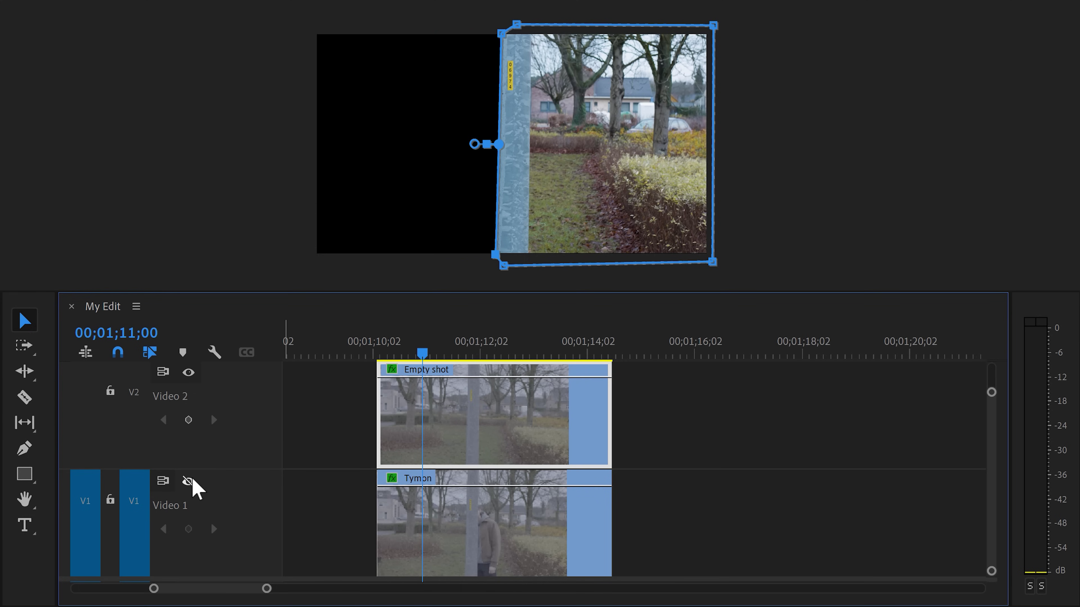
{"action": "left_click", "coordinate": [187, 482]}
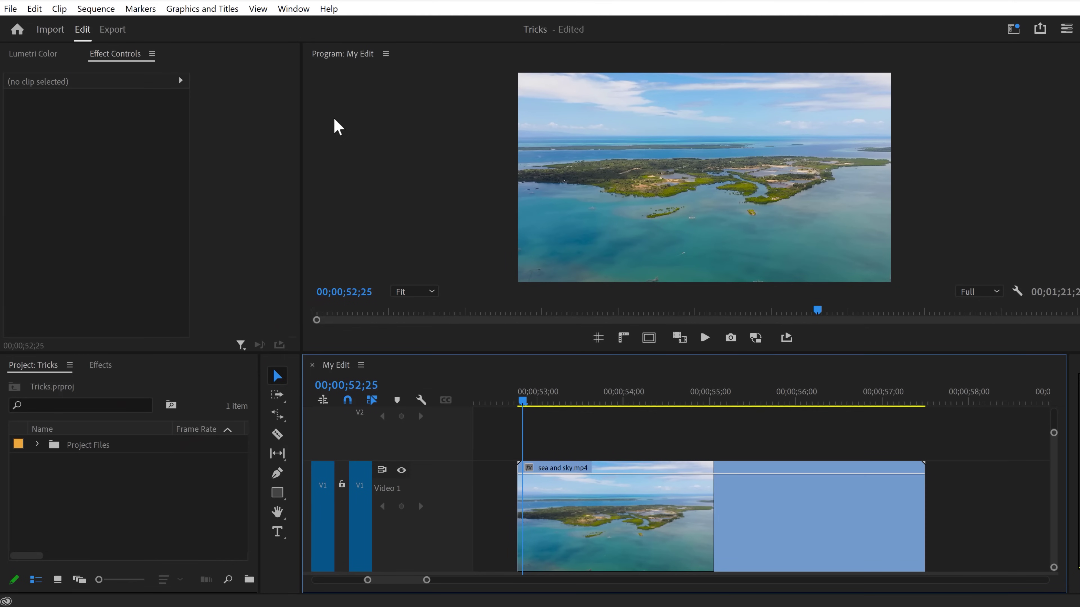
- Key the sea's turquoise with the HSL Secondary eyedropper and range sliders in Lumetri Color
{"action": "left_click", "coordinate": [291, 11]}
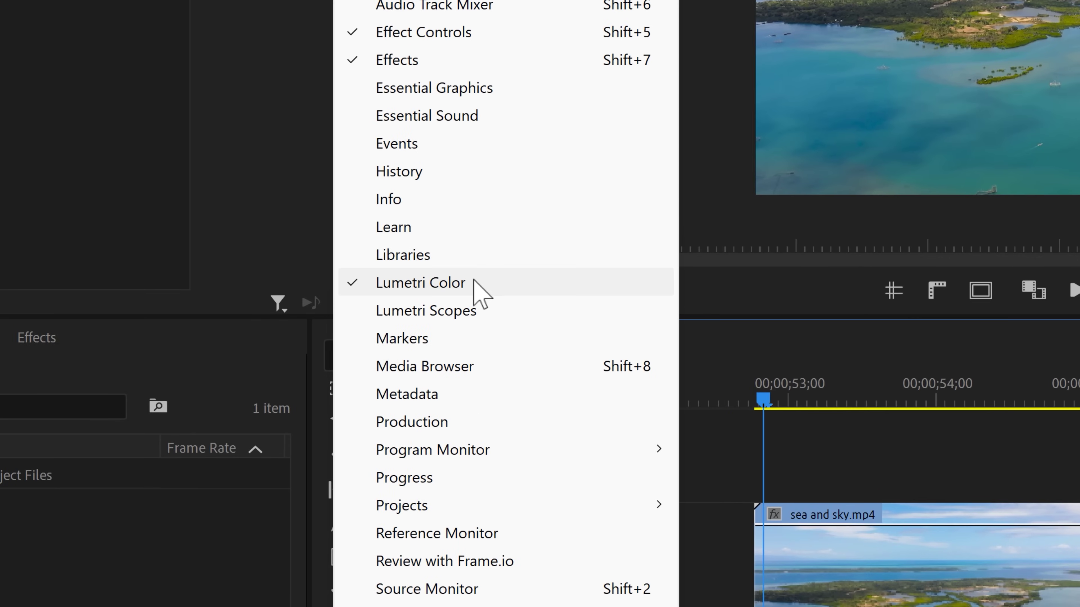
{"action": "left_click", "coordinate": [473, 282]}
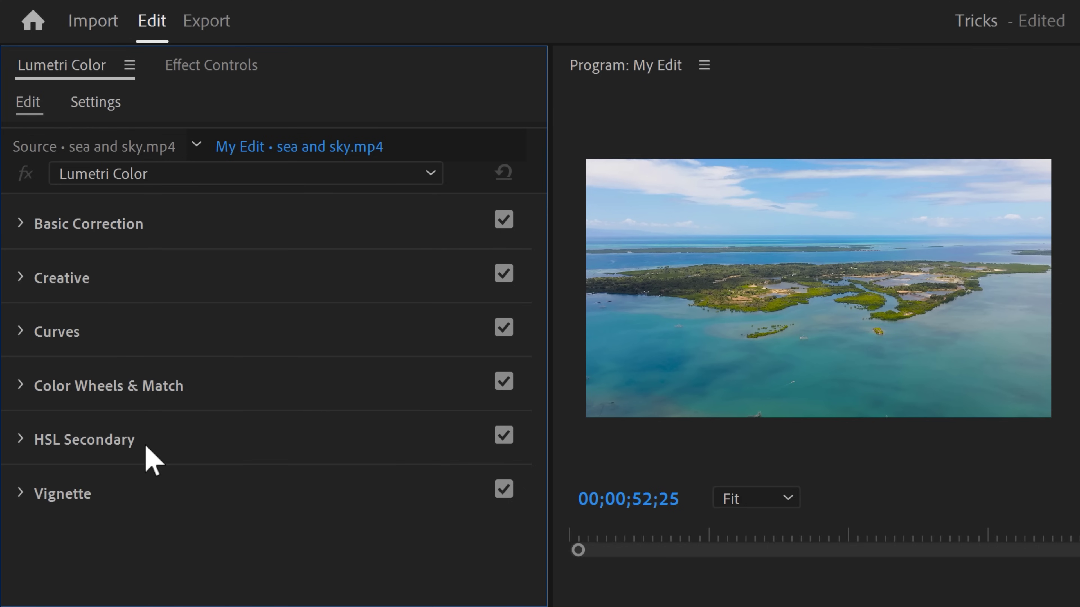
{"action": "left_click", "coordinate": [147, 447]}
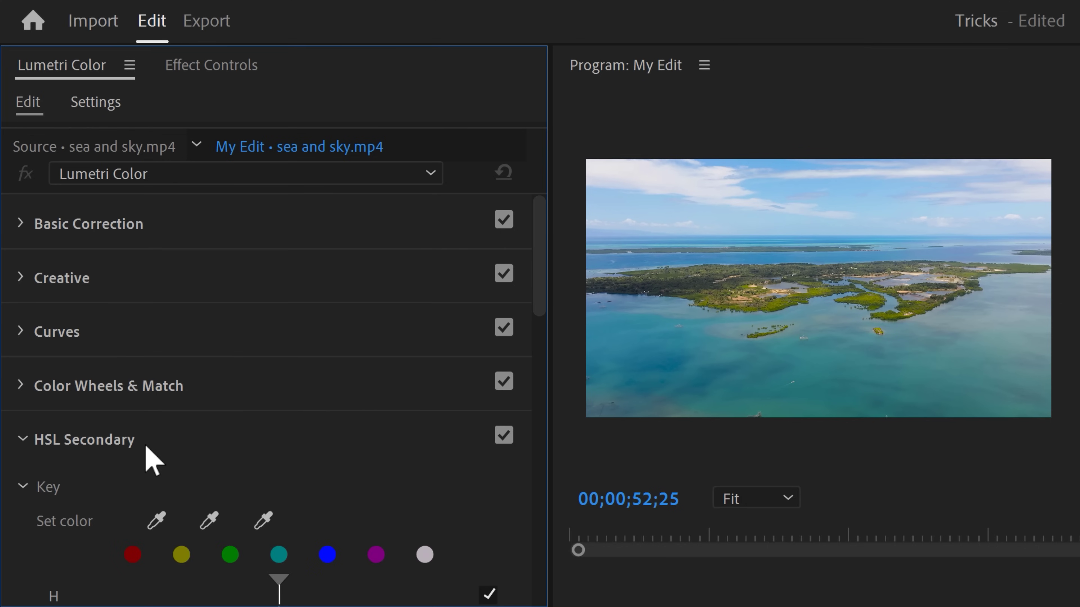
{"action": "left_click_drag", "start_coordinate": [535, 273], "coordinate": [534, 358]}
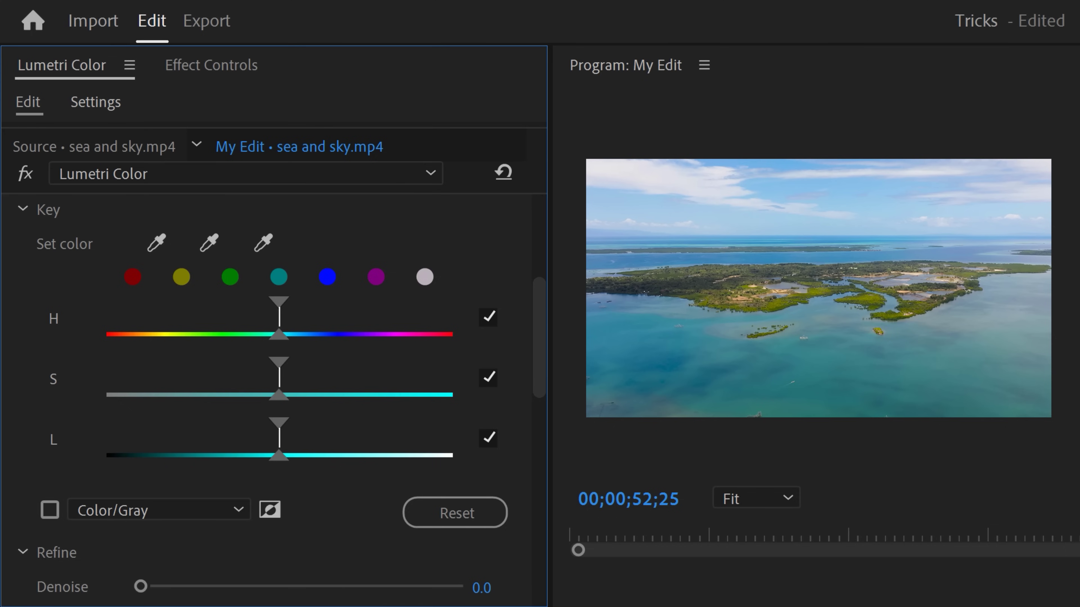
{"action": "left_click", "coordinate": [635, 355]}
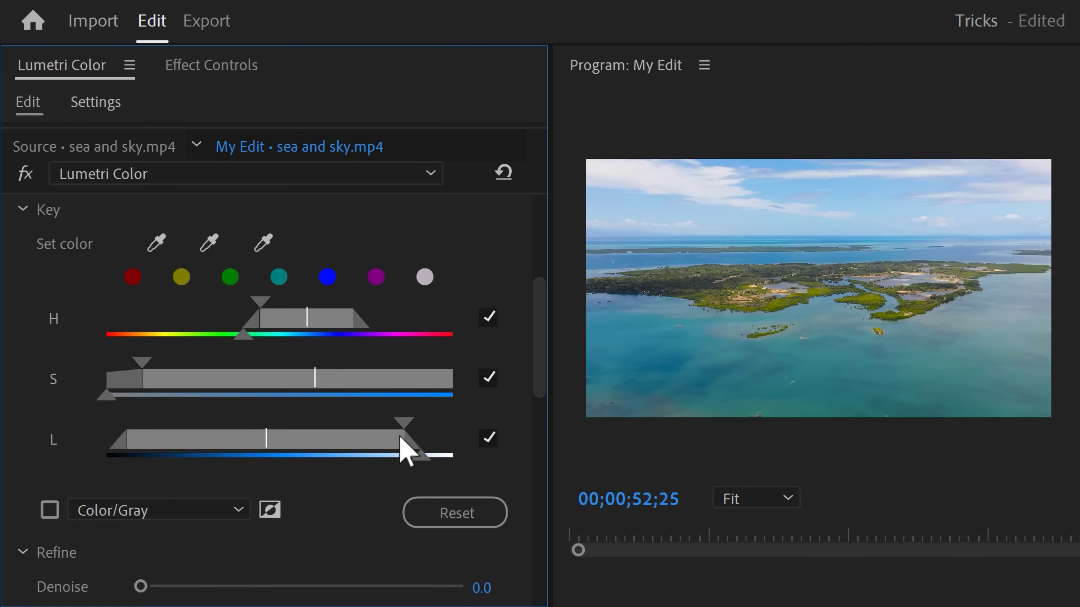
{"action": "left_click_drag", "start_coordinate": [531, 371], "coordinate": [528, 485]}
- Set key Blur to 8.4, push the correction toward orange, and lower its luminance
{"action": "left_click_drag", "start_coordinate": [144, 255], "coordinate": [230, 264]}
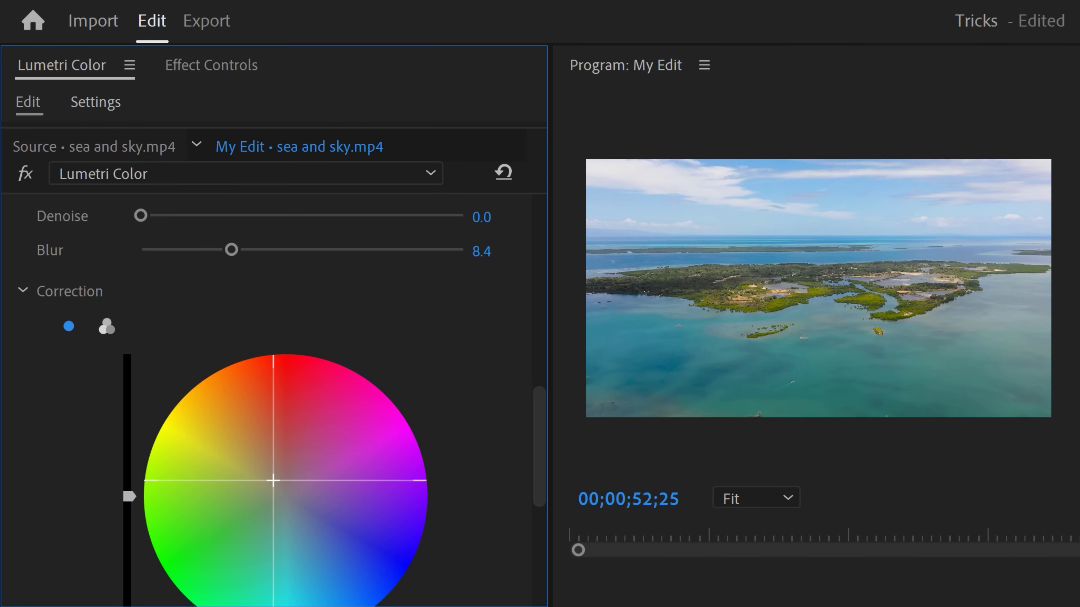
{"action": "left_click_drag", "start_coordinate": [268, 475], "coordinate": [239, 424]}
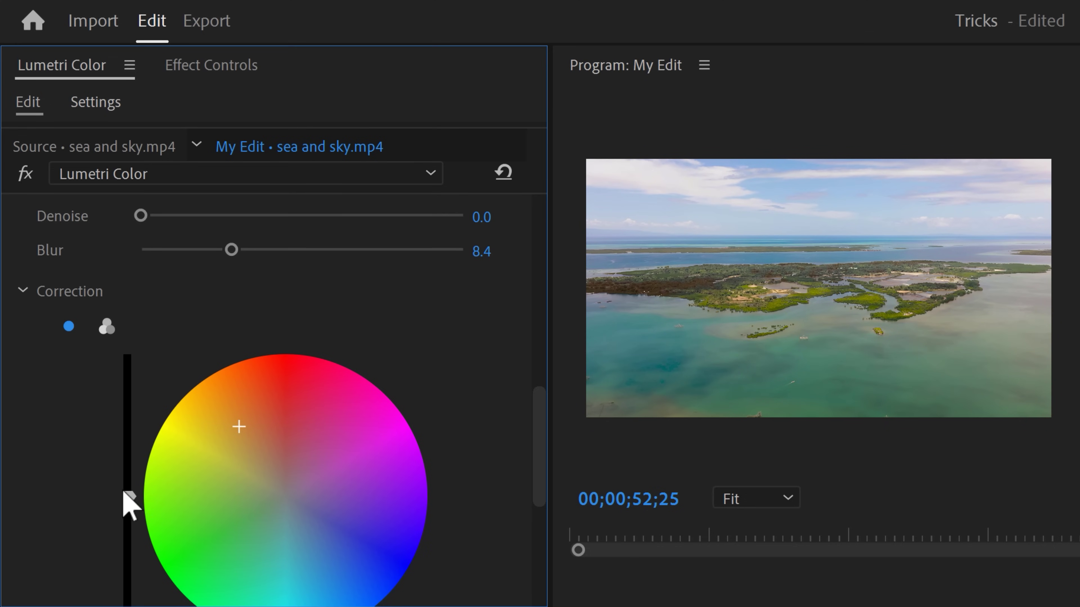
{"action": "left_click_drag", "start_coordinate": [124, 493], "coordinate": [127, 547]}
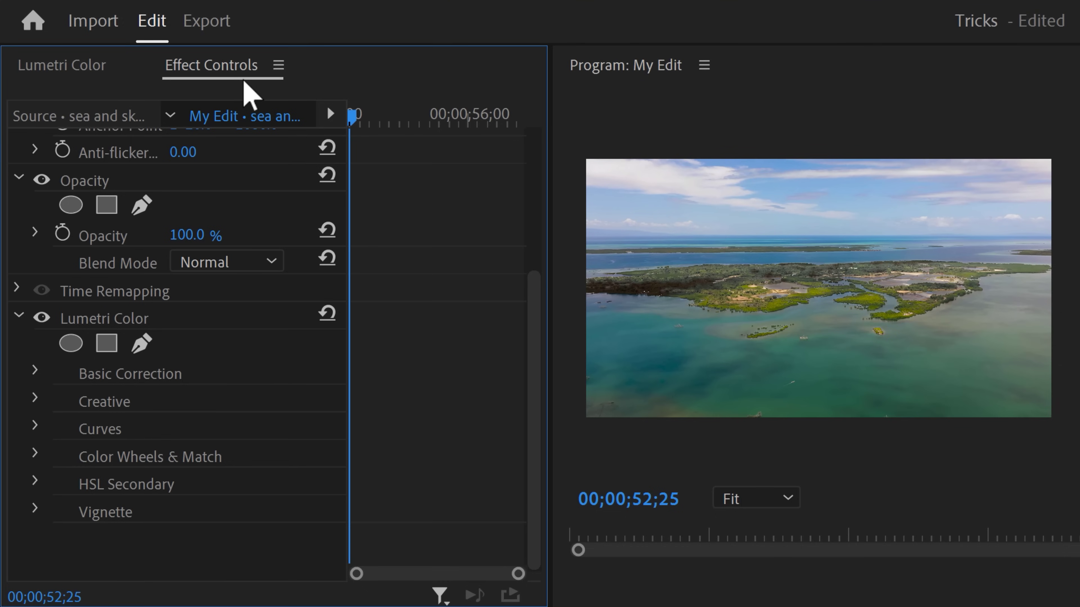
- Place Lumetri Color pen mask points along the horizon, left edge to right edge
{"action": "left_click", "coordinate": [193, 317]}
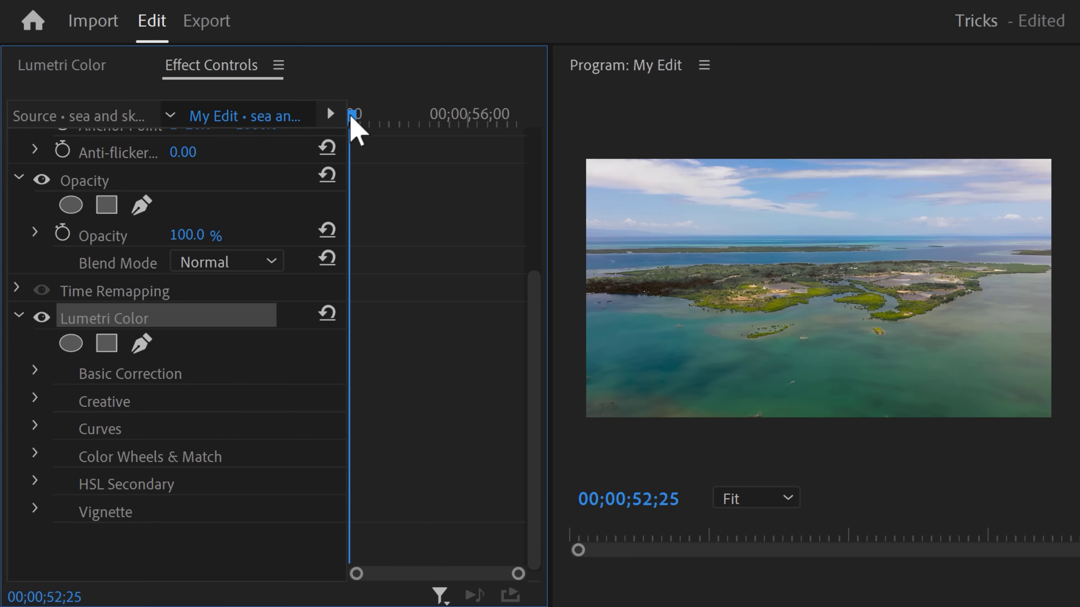
{"action": "left_click_drag", "start_coordinate": [351, 121], "coordinate": [349, 120]}
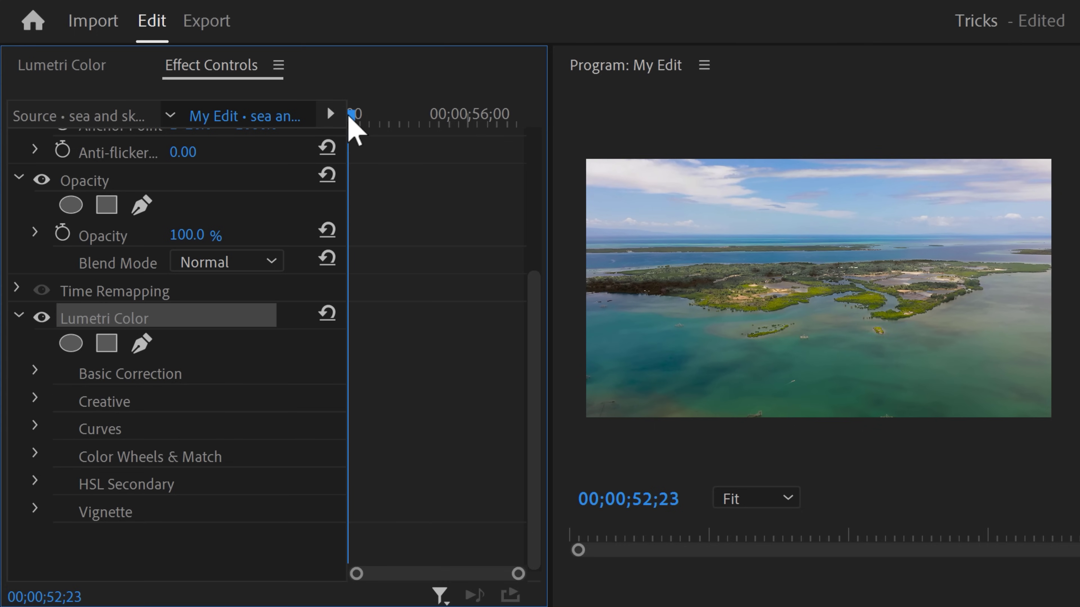
{"action": "left_click", "coordinate": [141, 343]}
{"action": "left_click", "coordinate": [588, 237]}
{"action": "left_click", "coordinate": [609, 236]}
{"action": "left_click", "coordinate": [656, 236]}
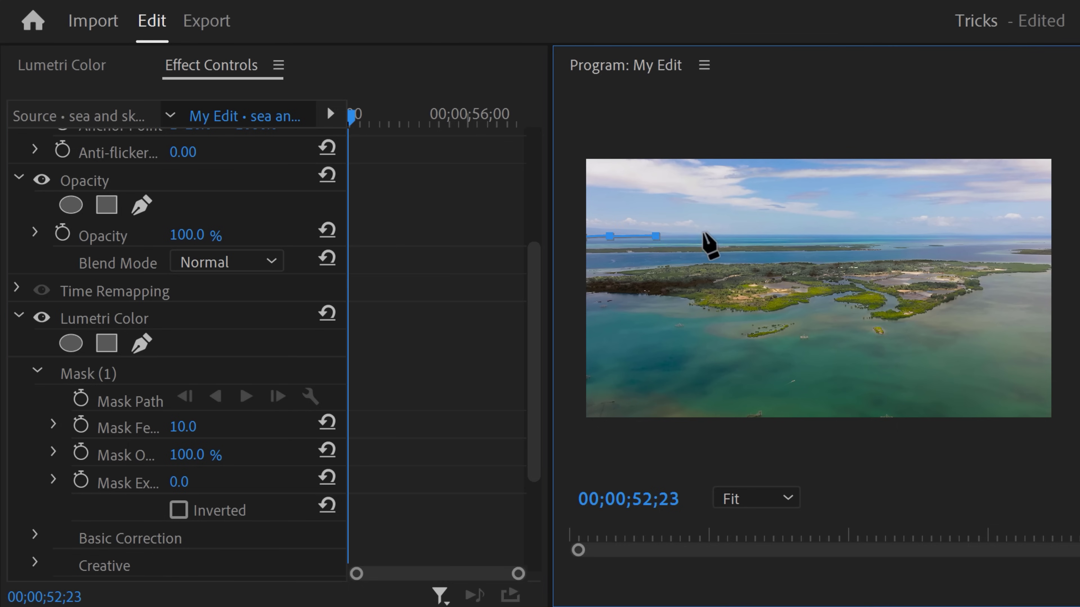
{"action": "left_click", "coordinate": [704, 232]}
{"action": "left_click", "coordinate": [761, 233]}
{"action": "left_click", "coordinate": [837, 234]}
{"action": "left_click", "coordinate": [905, 234]}
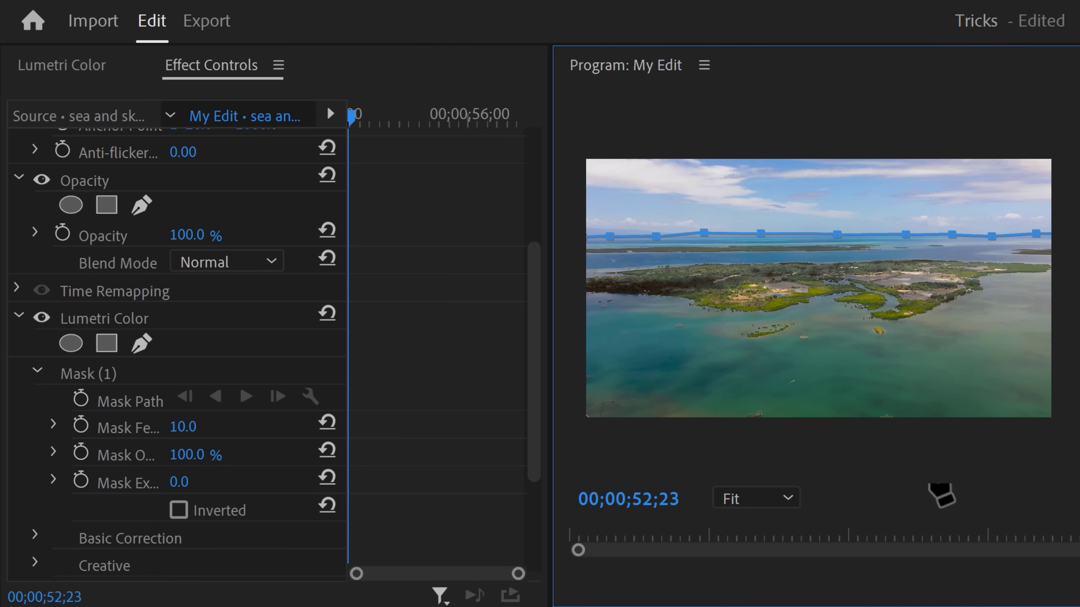
- Close the horizon mask path, preview the horizon's motion, and enable Mask Path keyframing
{"action": "left_click_drag", "start_coordinate": [595, 236], "coordinate": [592, 255]}
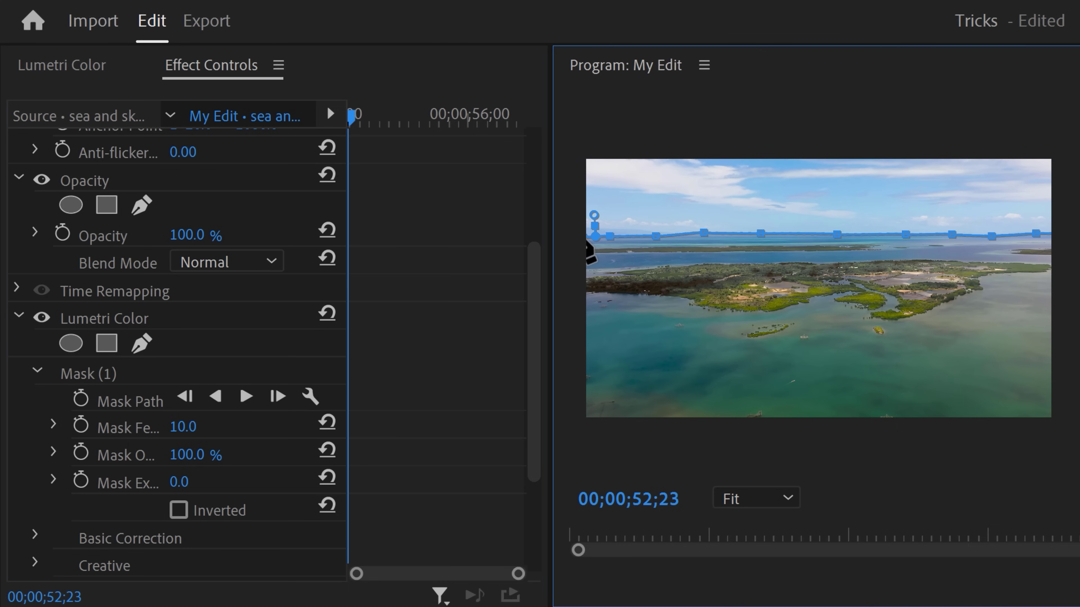
{"action": "mouse_move", "coordinate": [370, 115]}
{"action": "left_mouse_down"}
{"action": "mouse_move", "coordinate": [438, 116]}
{"action": "mouse_move", "coordinate": [352, 123]}
{"action": "left_mouse_up"}
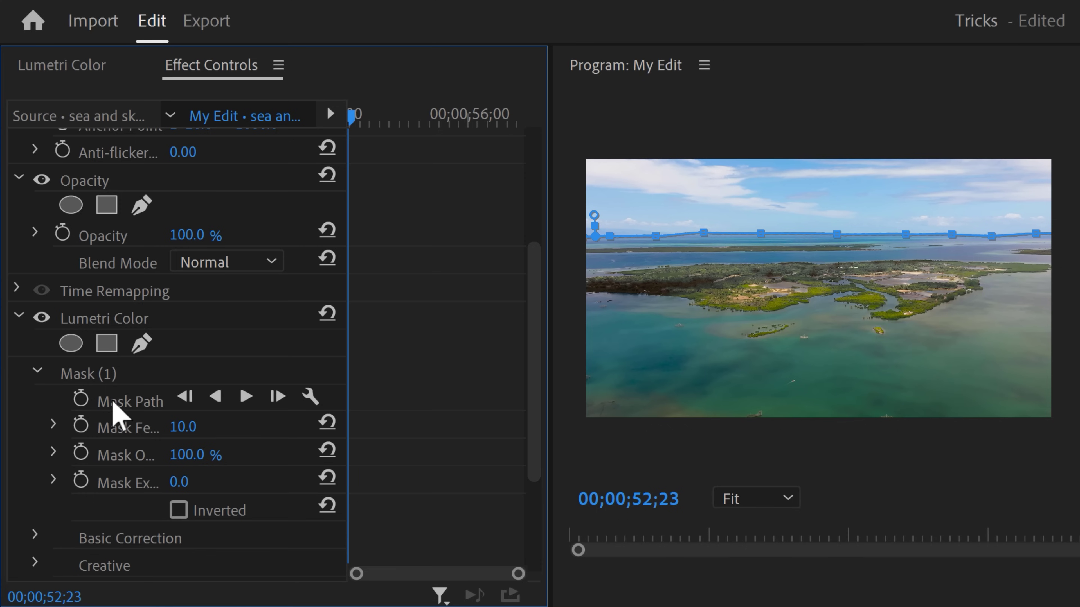
{"action": "left_click", "coordinate": [81, 400]}
- Reposition the mask onto the horizon across frames and set Mask Feather to 58
{"action": "left_click", "coordinate": [120, 372]}
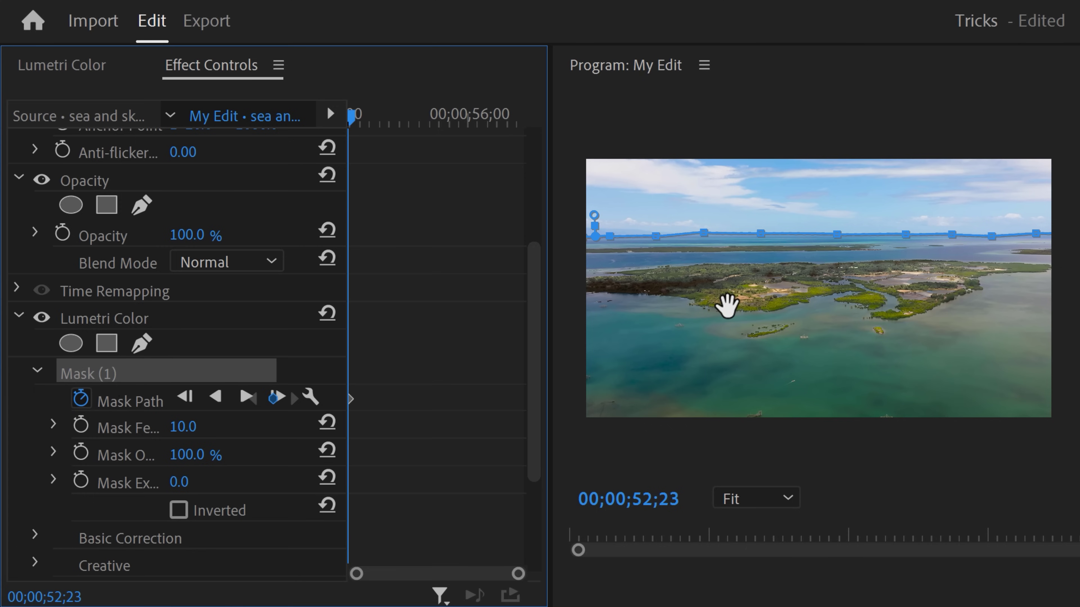
{"action": "scroll", "coordinate": [727, 305], "scroll_direction": "down", "scroll_amount": 17}
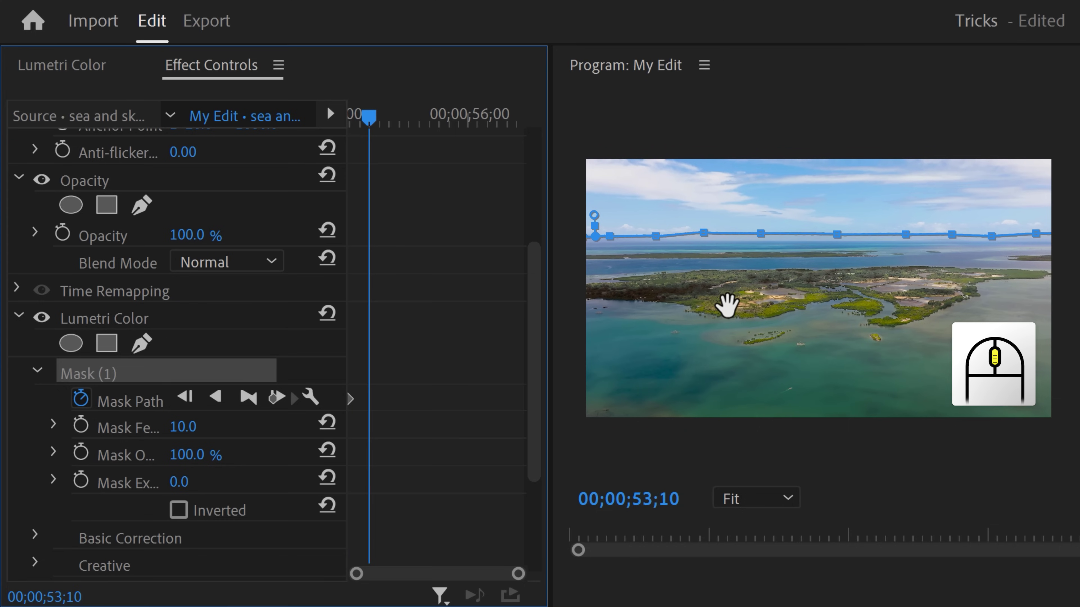
{"action": "mouse_move", "coordinate": [764, 268]}
{"action": "left_mouse_down"}
{"action": "mouse_move", "coordinate": [761, 282]}
{"action": "mouse_move", "coordinate": [782, 277]}
{"action": "left_mouse_up"}
{"action": "scroll", "coordinate": [761, 272], "scroll_direction": "down", "scroll_amount": 20}
{"action": "scroll", "coordinate": [781, 284], "scroll_direction": "down", "scroll_amount": 11}
{"action": "scroll", "coordinate": [778, 284], "scroll_direction": "up", "scroll_amount": 1}
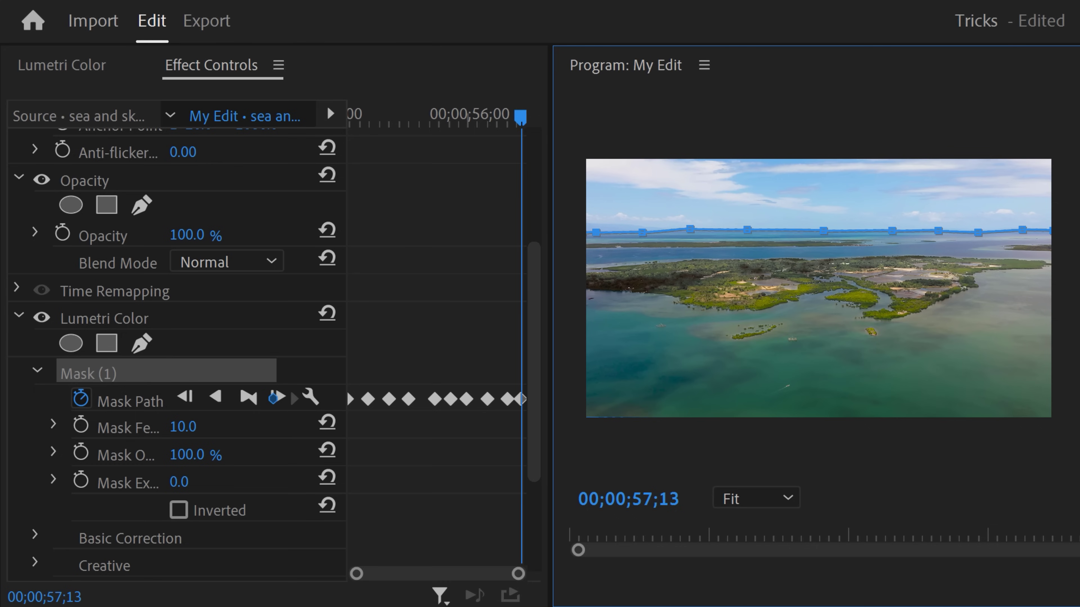
{"action": "left_click_drag", "start_coordinate": [182, 426], "coordinate": [203, 426]}
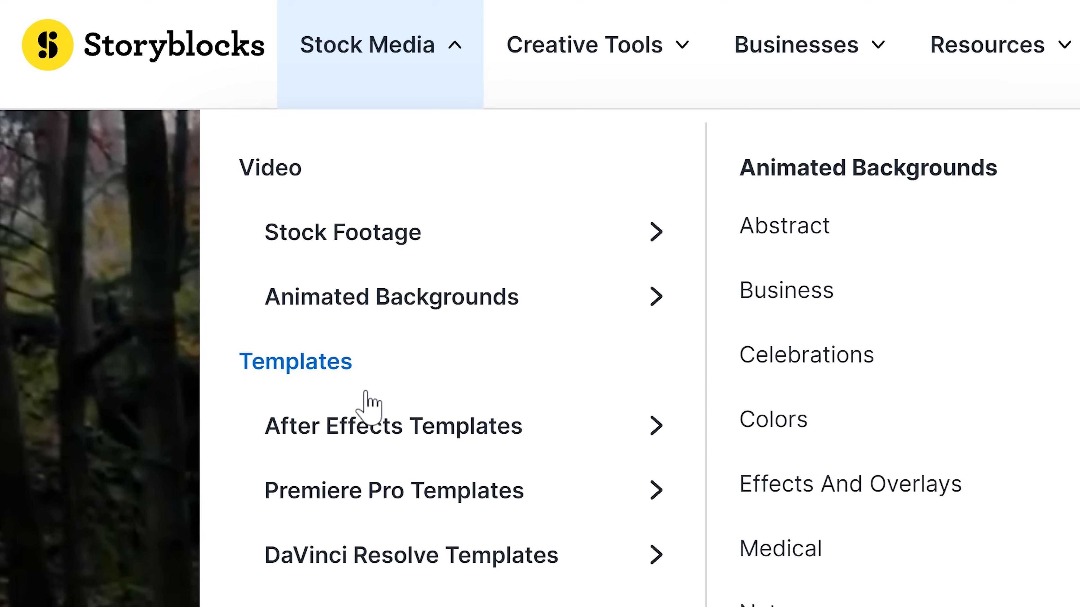
- Scroll through Storyblocks' stock media and template categories
{"action": "scroll", "coordinate": [371, 485], "scroll_direction": "down", "scroll_amount": 3}
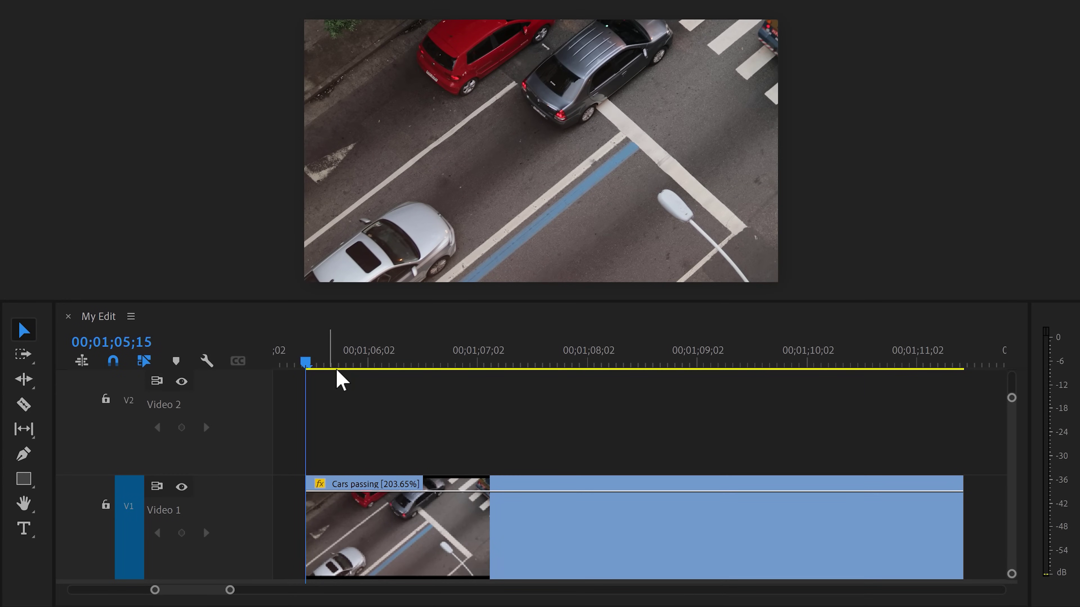
- At 00;01;07;17, add a 'PRB' text title over the street footage
{"action": "left_click_drag", "start_coordinate": [312, 359], "coordinate": [486, 360]}
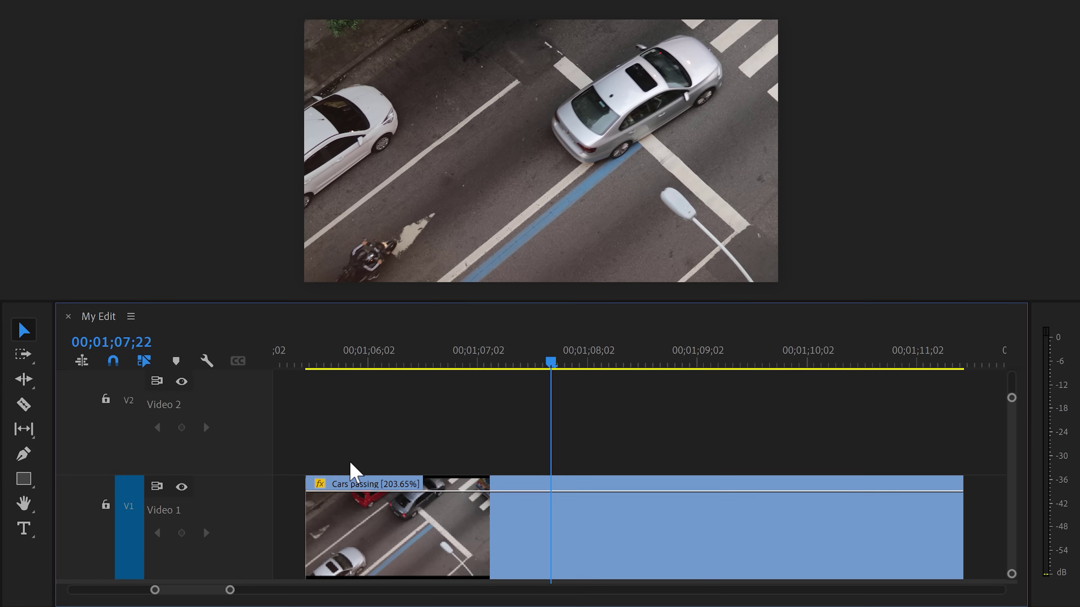
{"action": "left_click", "coordinate": [24, 529]}
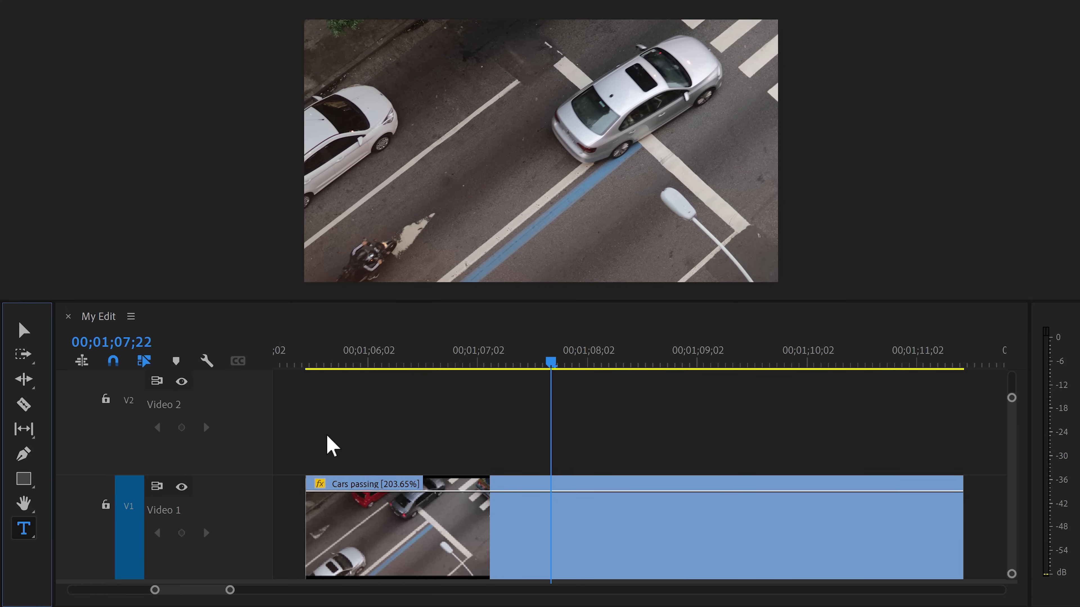
{"action": "left_click", "coordinate": [469, 189]}
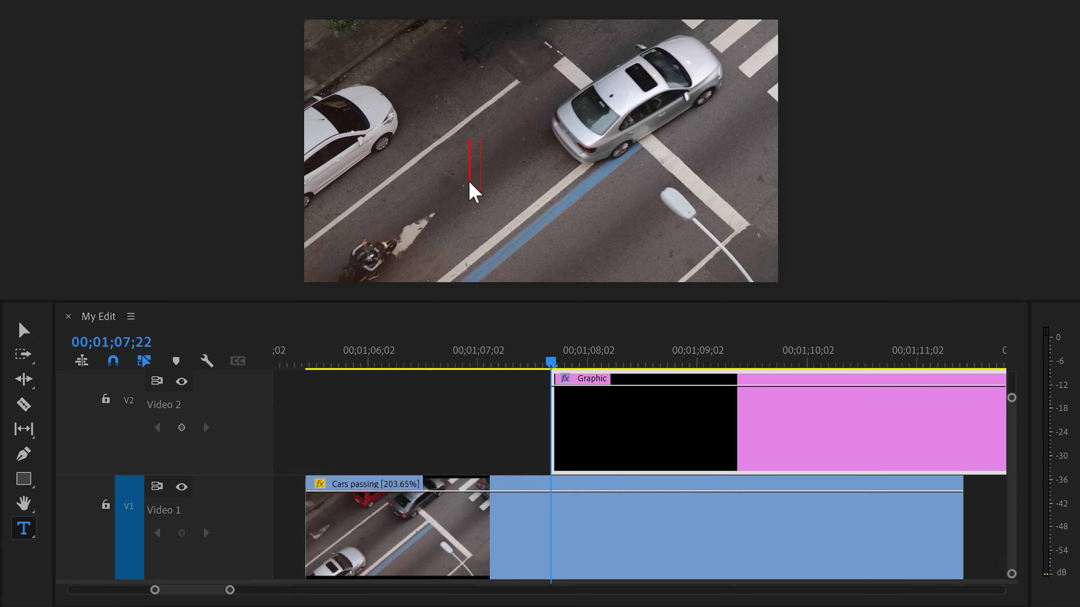
{"action": "type", "text": "PRB"}
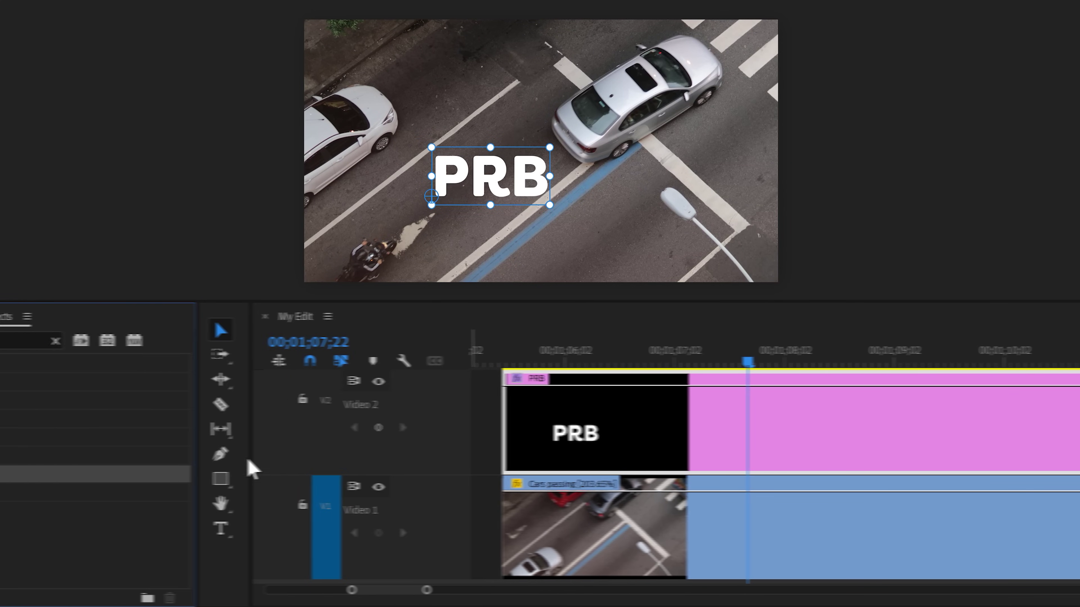
- Apply Corner Pin to the PRB clip and display its corner handles
{"action": "left_click_drag", "start_coordinate": [128, 489], "coordinate": [725, 446]}
{"action": "left_click_drag", "start_coordinate": [386, 435], "coordinate": [382, 435]}
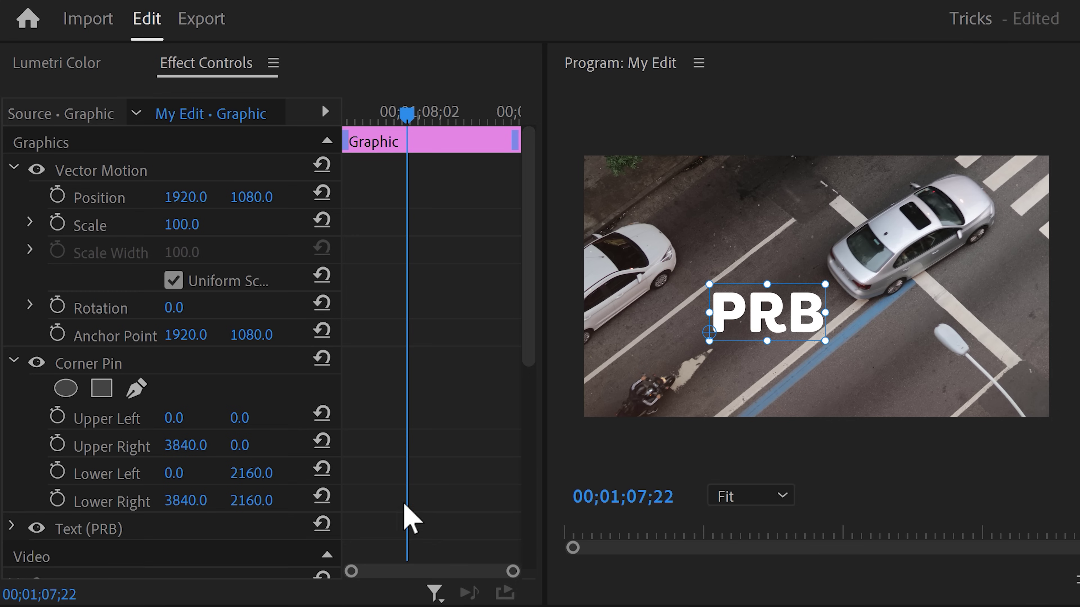
{"action": "left_click", "coordinate": [124, 369]}
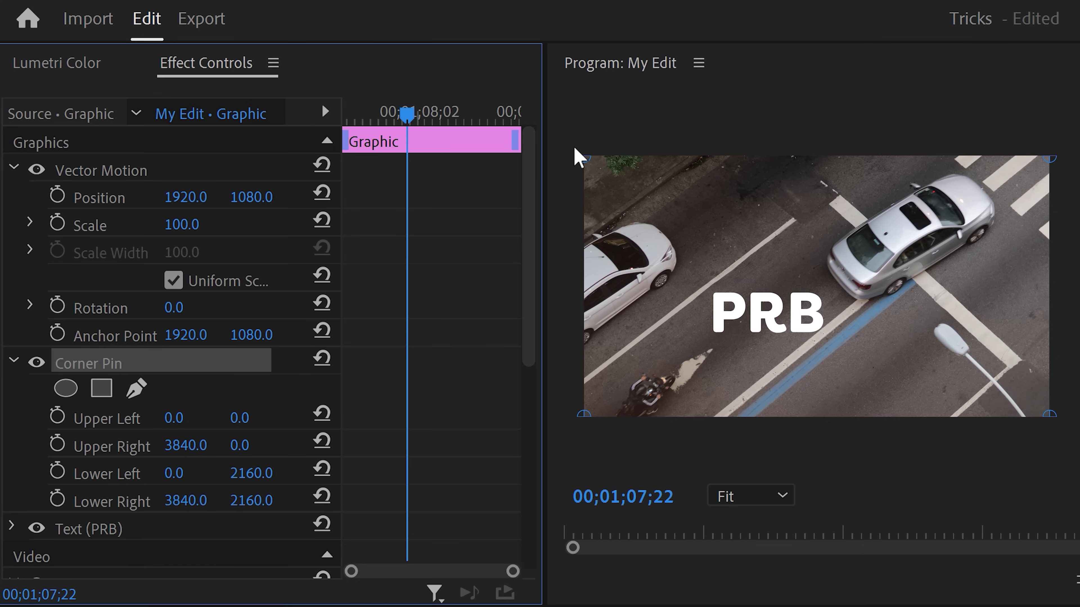
- Drag the four corner pins so the PRB text lies along the road's perspective
{"action": "left_click_drag", "start_coordinate": [587, 164], "coordinate": [585, 232]}
{"action": "left_click_drag", "start_coordinate": [584, 413], "coordinate": [676, 413]}
{"action": "left_click_drag", "start_coordinate": [1049, 159], "coordinate": [875, 117]}
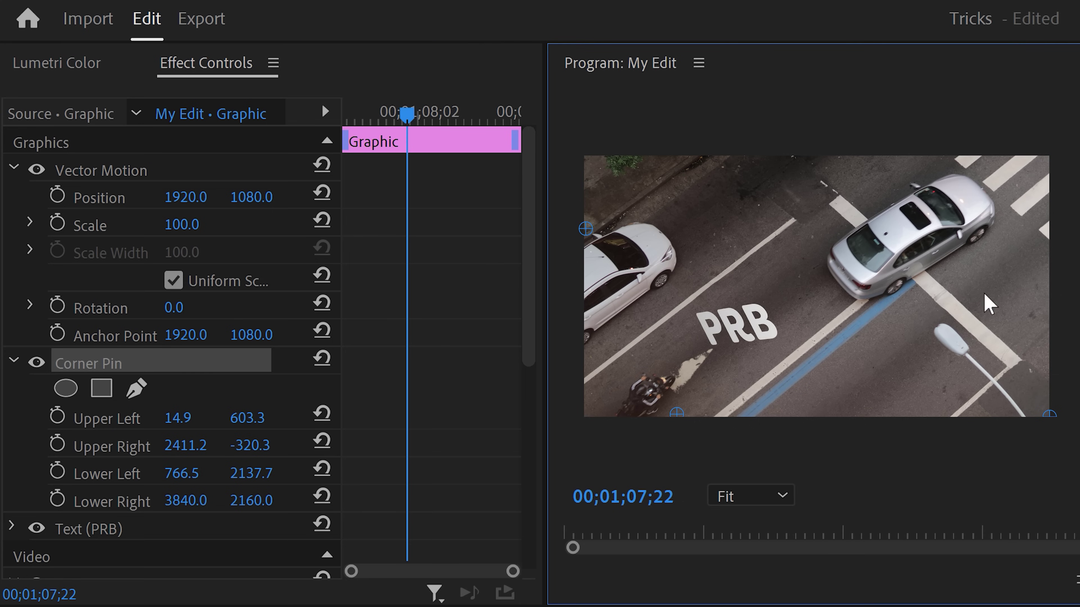
{"action": "left_click_drag", "start_coordinate": [1050, 417], "coordinate": [933, 295]}
{"action": "left_click_drag", "start_coordinate": [585, 229], "coordinate": [515, 281]}
{"action": "left_click_drag", "start_coordinate": [677, 415], "coordinate": [688, 495]}
{"action": "left_click_drag", "start_coordinate": [515, 281], "coordinate": [480, 284]}
{"action": "left_click_drag", "start_coordinate": [933, 295], "coordinate": [976, 265]}
{"action": "left_click", "coordinate": [782, 323]}
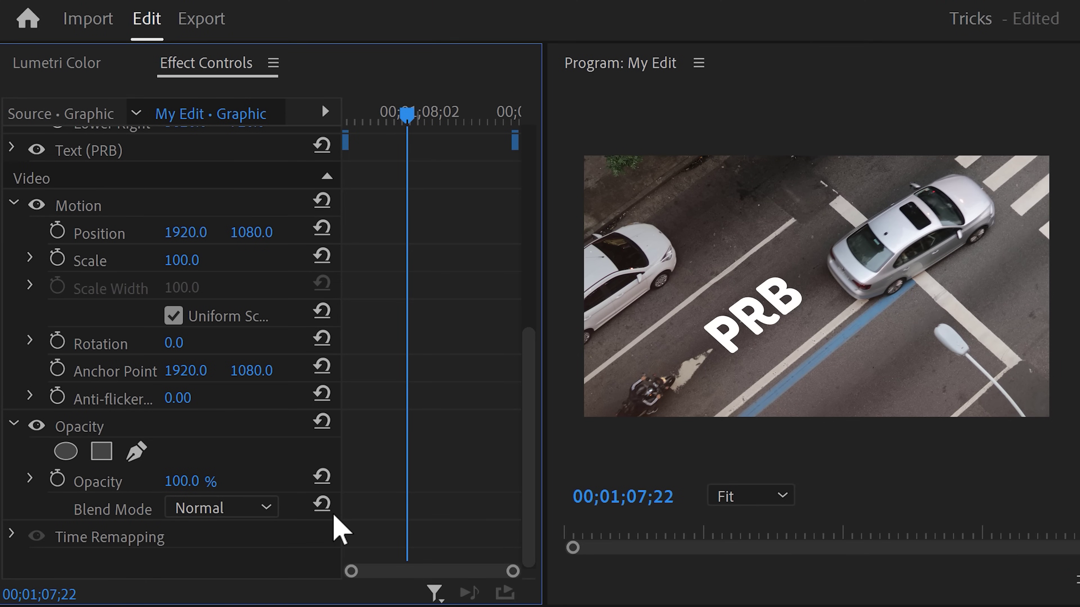
- Change the PRB title's Opacity blend mode to Overlay
{"action": "left_click", "coordinate": [268, 509]}
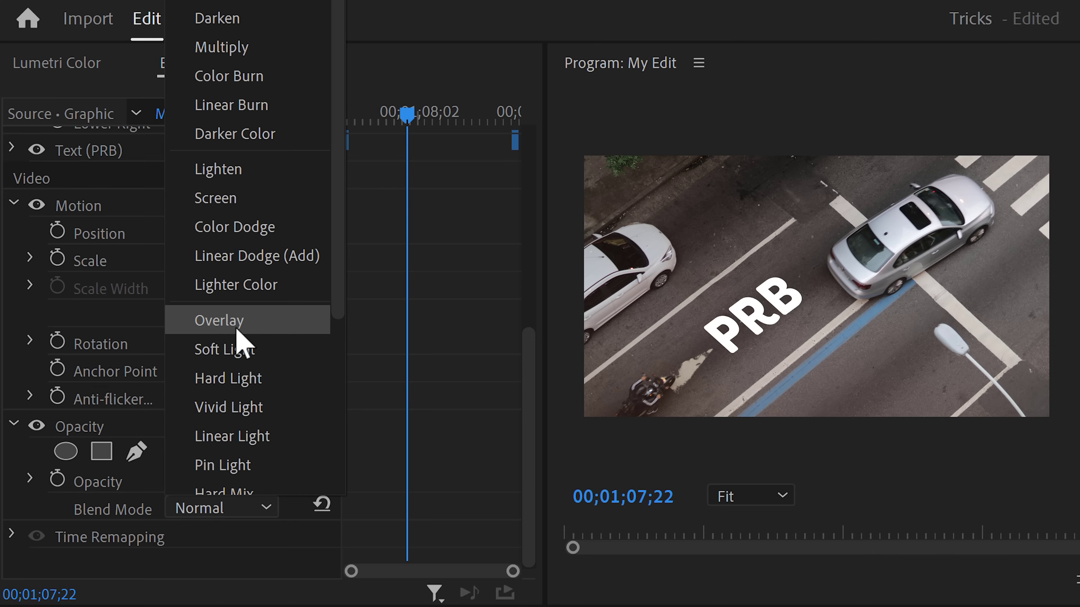
{"action": "left_click", "coordinate": [219, 320]}
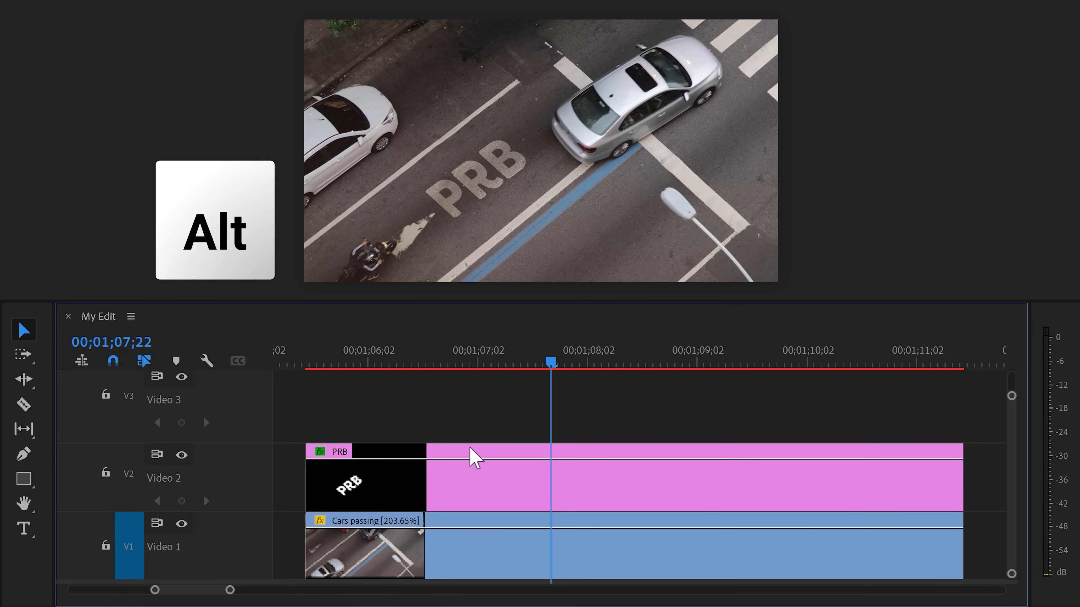
- Alt-drag a copy of the Cars passing clip onto Video 3 and return the playhead to 00;01;06;28
{"action": "left_click_drag", "start_coordinate": [474, 548], "coordinate": [449, 426]}
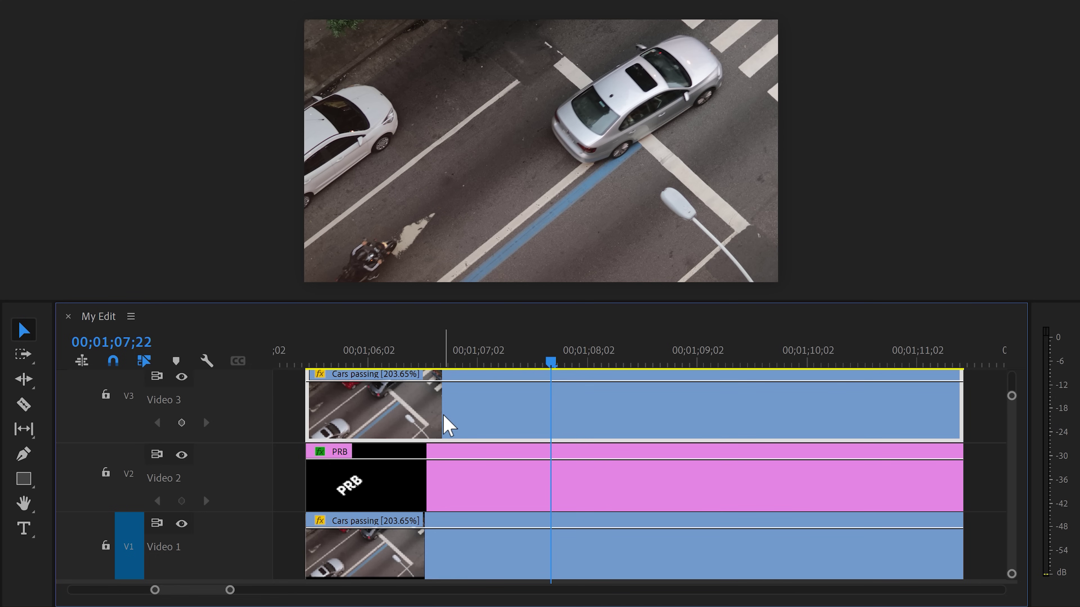
{"action": "left_click_drag", "start_coordinate": [551, 361], "coordinate": [463, 366]}
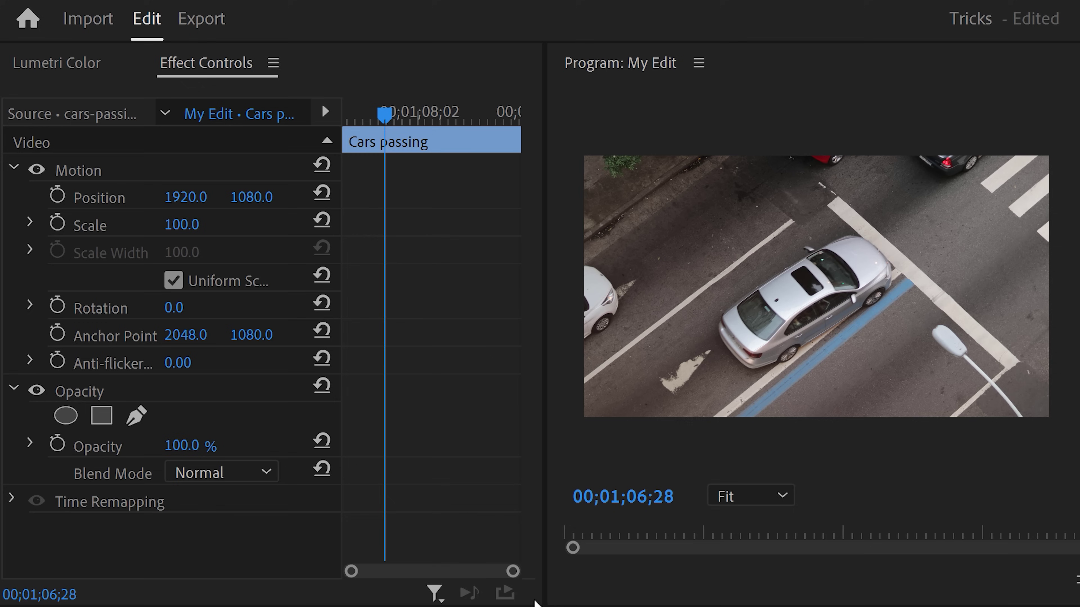
- Draw a closed freeform opacity mask around the silver car on the top clip
{"action": "left_click", "coordinate": [136, 417]}
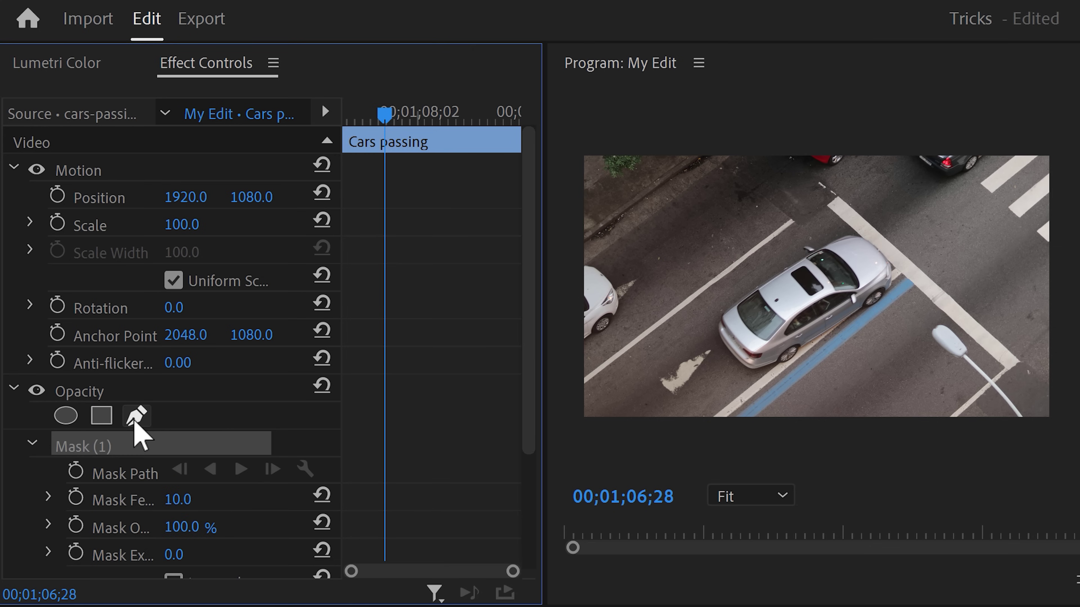
{"action": "left_click", "coordinate": [778, 362]}
{"action": "left_click", "coordinate": [761, 366]}
{"action": "left_click", "coordinate": [726, 349]}
{"action": "left_click", "coordinate": [730, 307]}
{"action": "left_click", "coordinate": [764, 284]}
{"action": "left_click", "coordinate": [794, 228]}
{"action": "left_click", "coordinate": [845, 212]}
{"action": "left_click", "coordinate": [920, 268]}
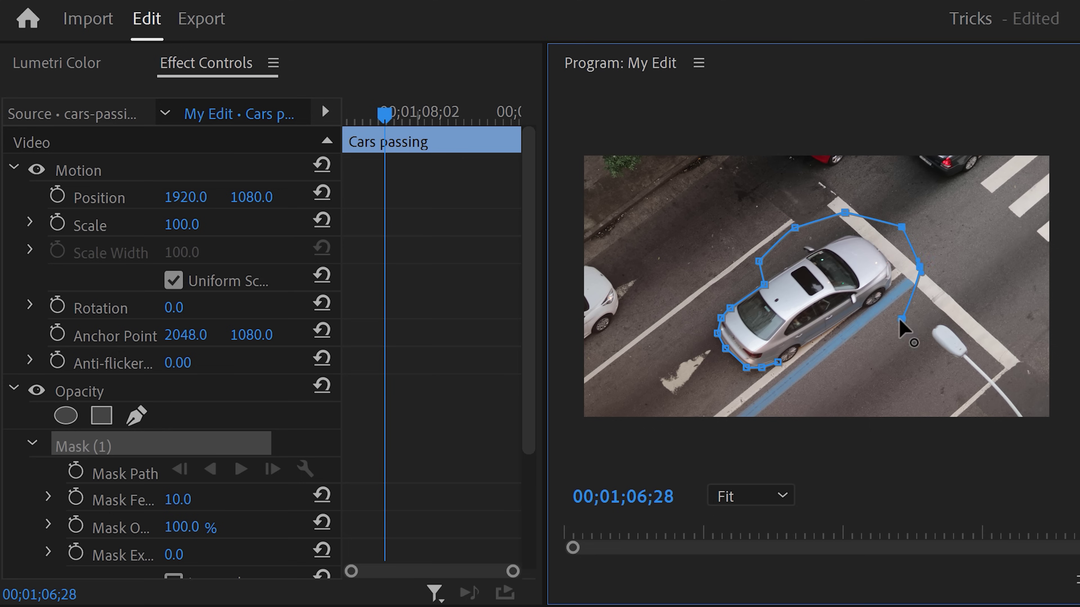
{"action": "left_click", "coordinate": [821, 339]}
{"action": "left_click", "coordinate": [778, 362]}
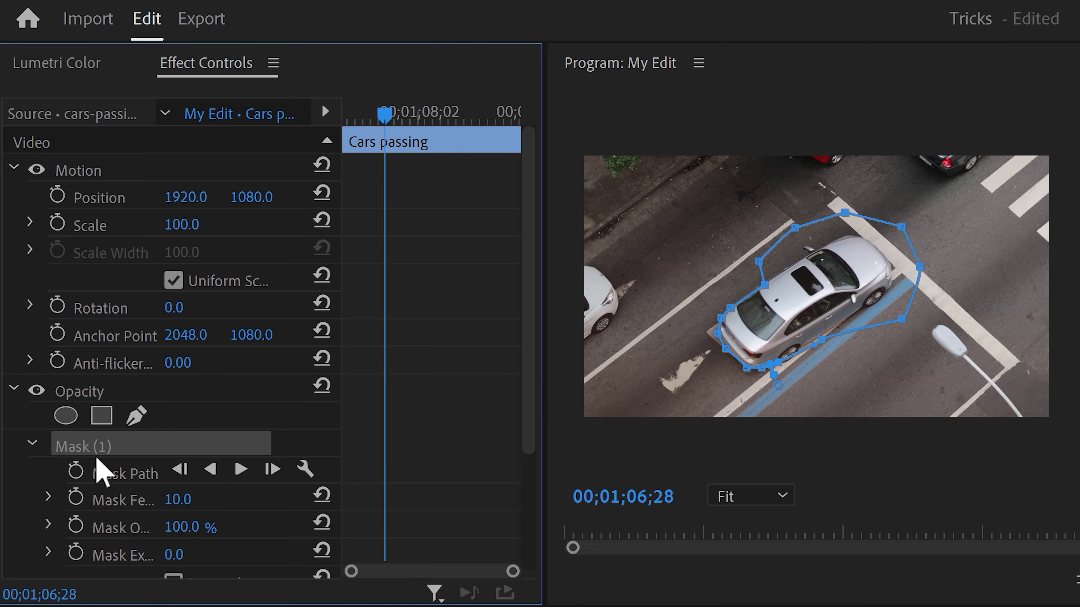
- Turn on Mask Path keyframing for the car mask so it follows the car across frames
{"action": "left_click", "coordinate": [76, 469]}
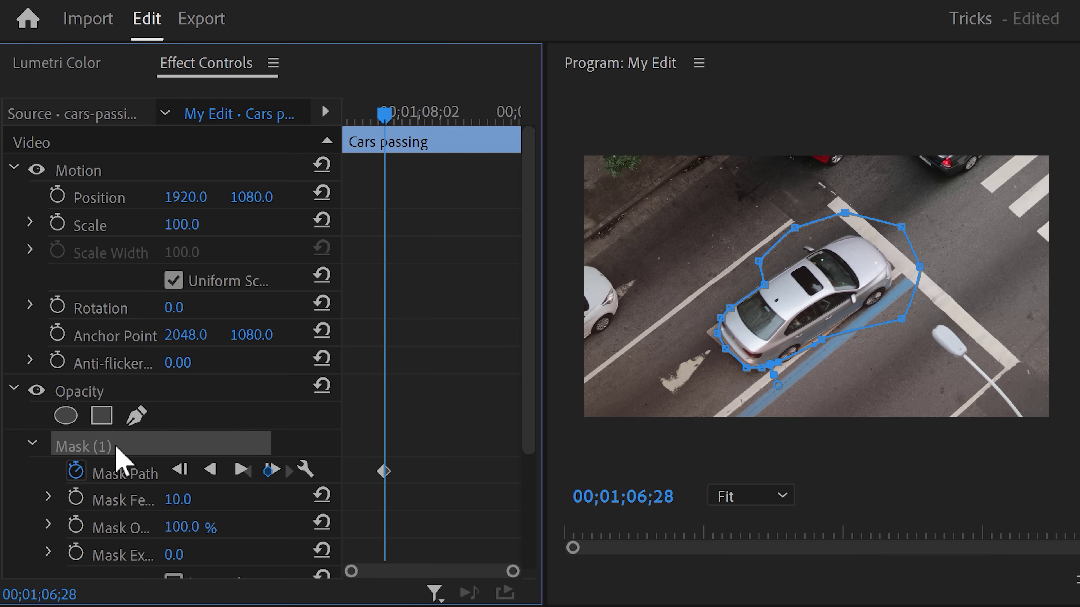
{"action": "scroll", "coordinate": [775, 307], "scroll_direction": "up", "scroll_amount": 1}
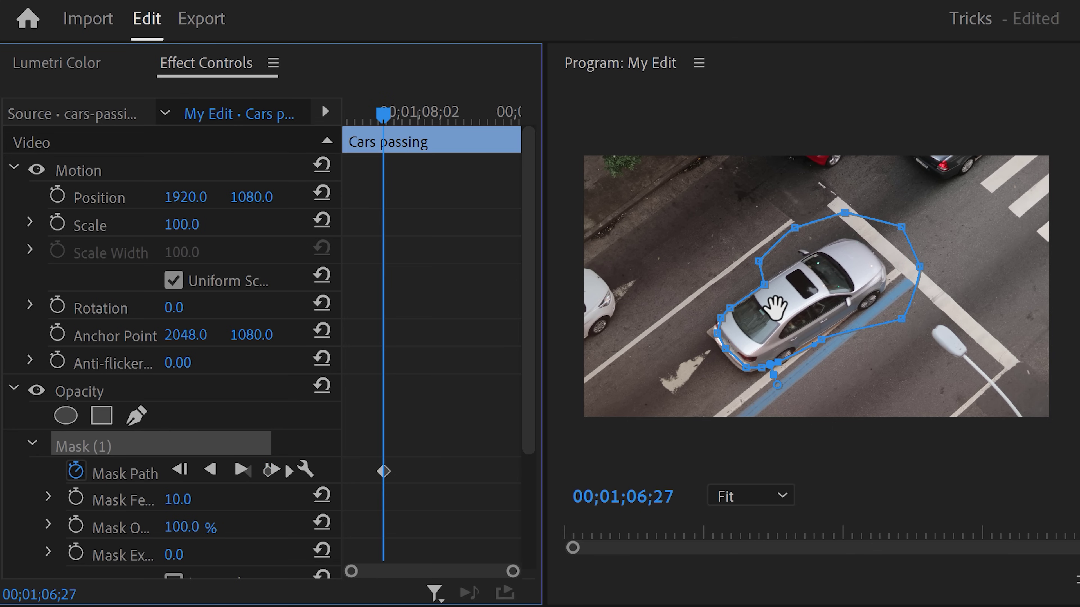
{"action": "scroll", "coordinate": [774, 306], "scroll_direction": "down", "scroll_amount": 2}
{"action": "scroll", "coordinate": [774, 307], "scroll_direction": "down", "scroll_amount": 3}
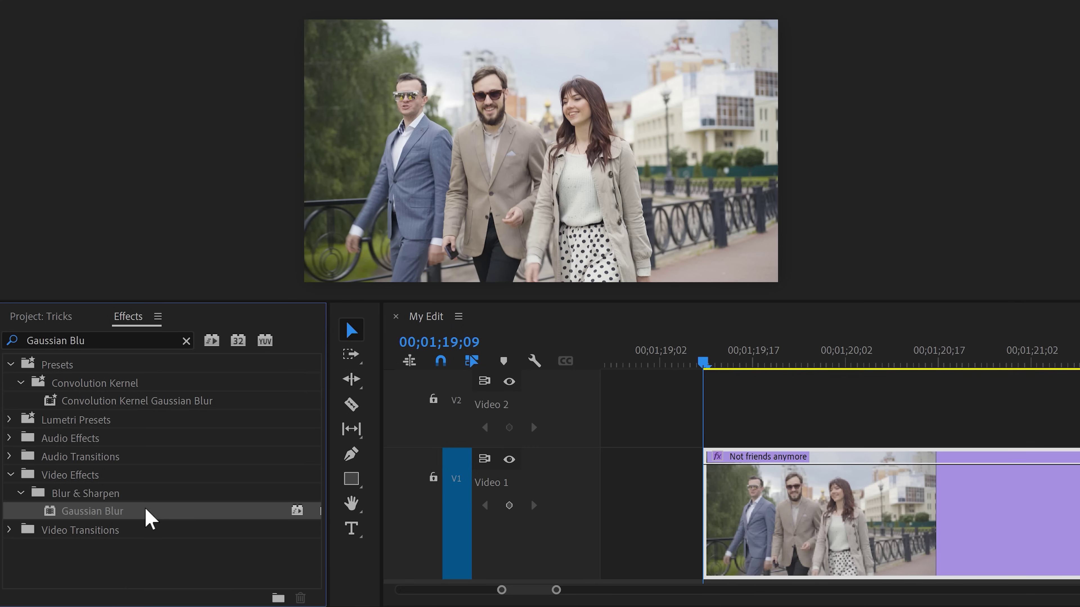
- Apply Gaussian Blur to the Not friends anymore clip, preview Blurriness, then reset it to 0
{"action": "left_click_drag", "start_coordinate": [145, 512], "coordinate": [379, 504]}
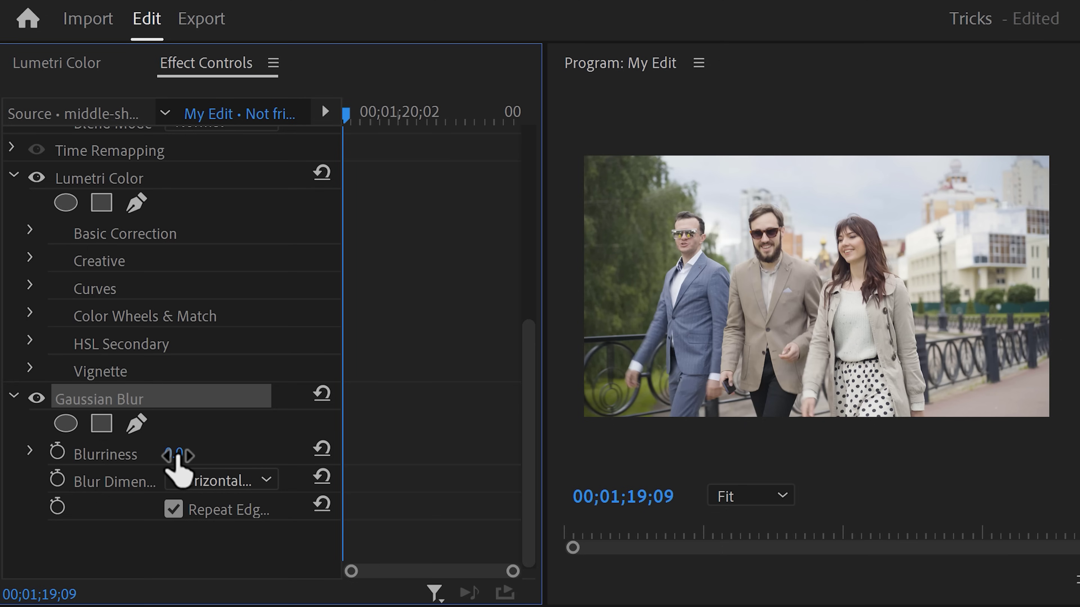
{"action": "left_click_drag", "start_coordinate": [173, 453], "coordinate": [238, 453]}
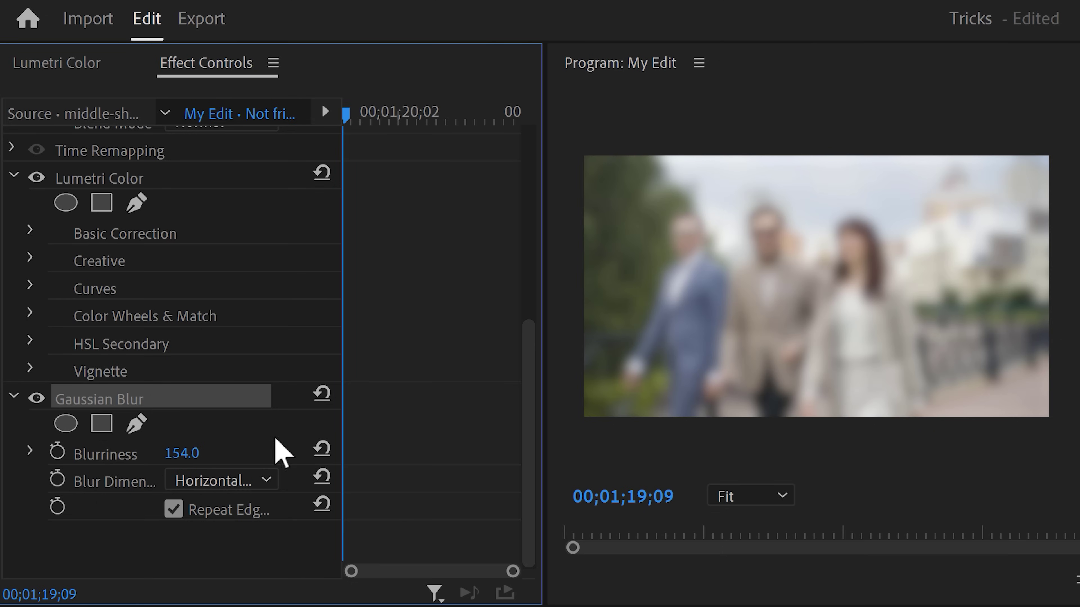
{"action": "left_click", "coordinate": [322, 449]}
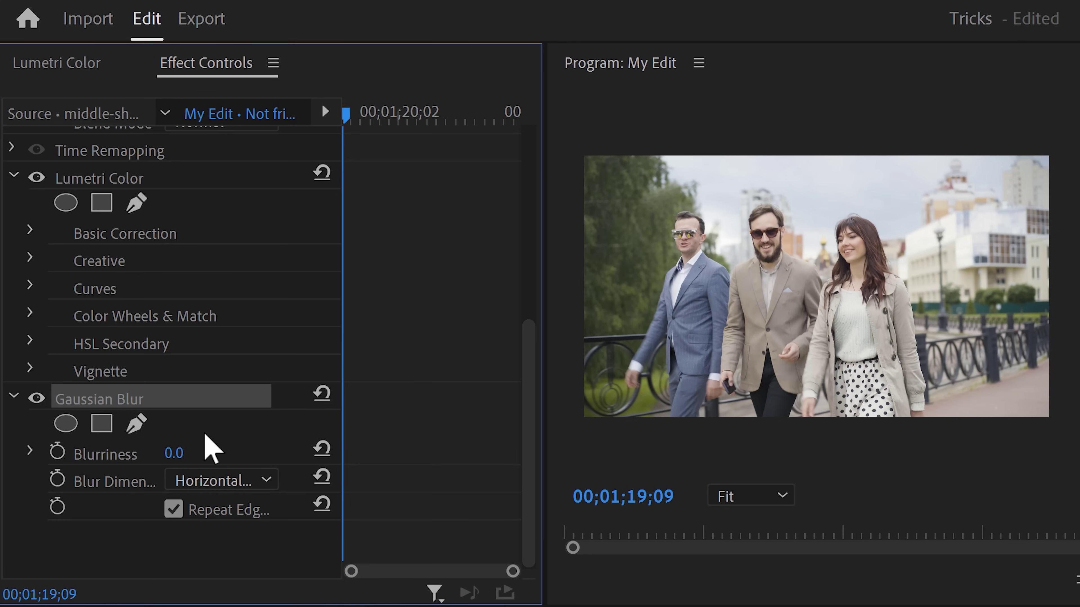
- Draw a Gaussian Blur pen mask around the left man's head and select its Mask Path
{"action": "left_click", "coordinate": [137, 424]}
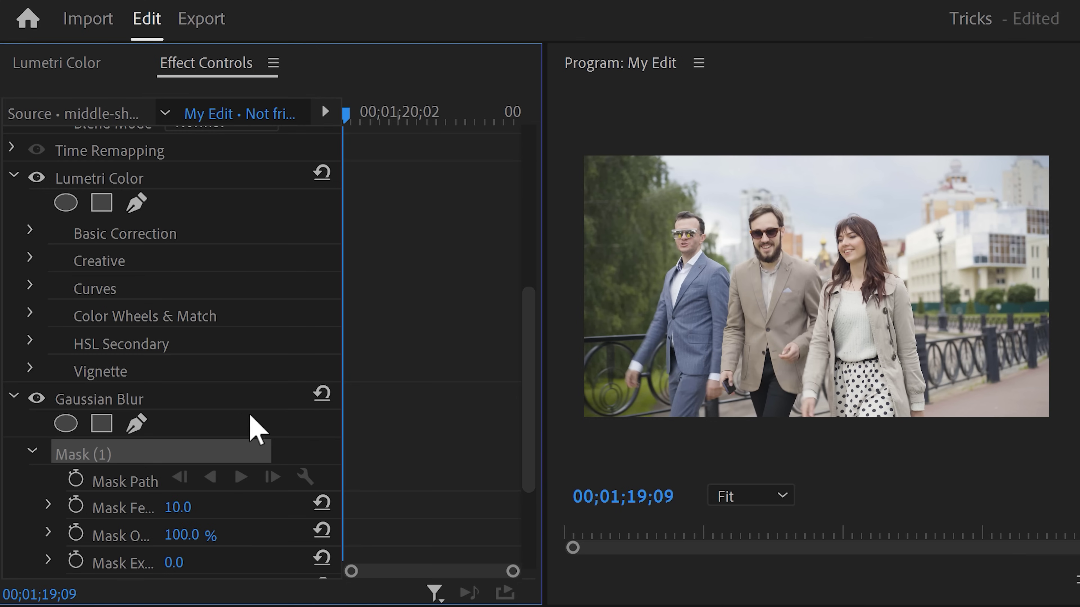
{"action": "left_click", "coordinate": [670, 246]}
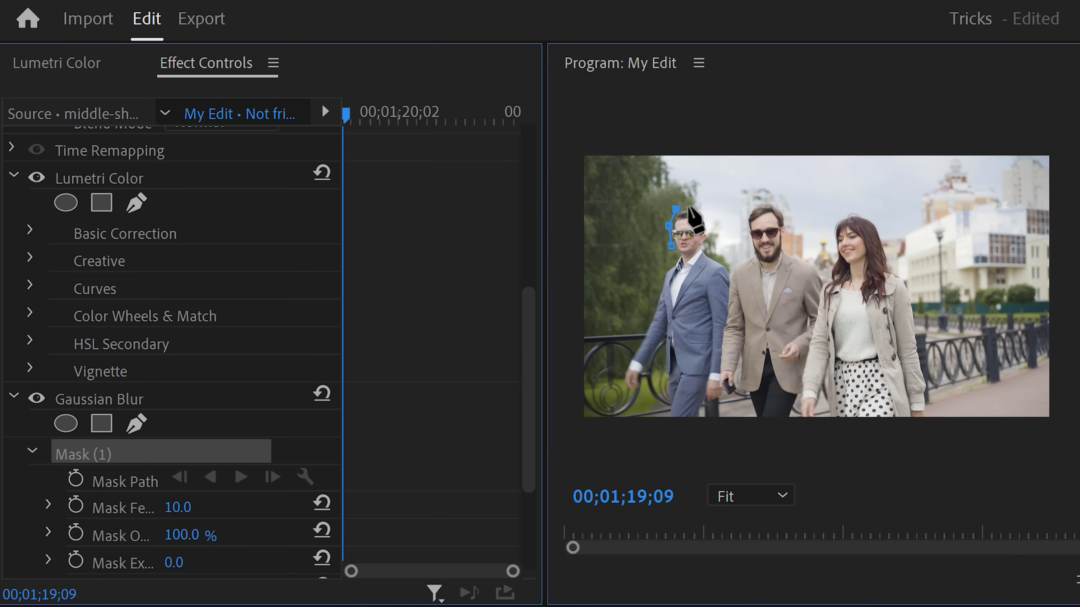
{"action": "left_click", "coordinate": [670, 242]}
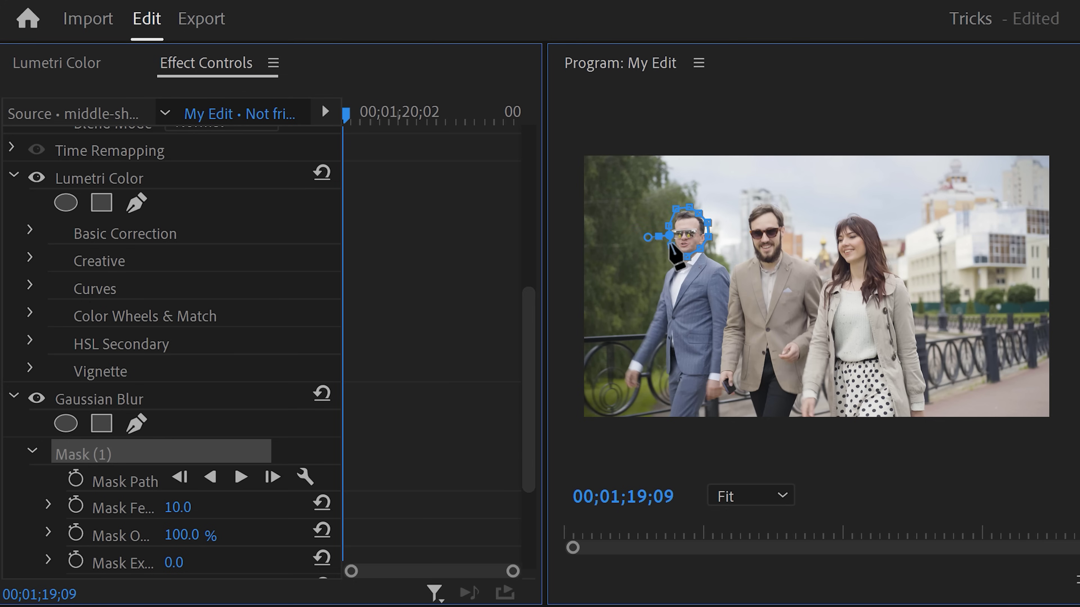
{"action": "left_click", "coordinate": [110, 487]}
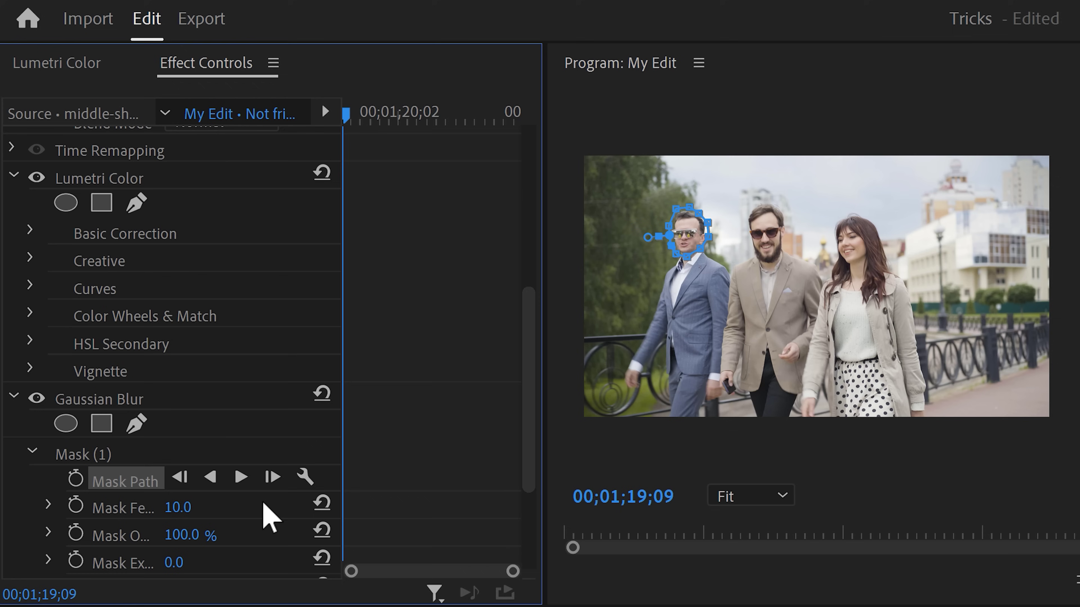
- Track Mask (1) forward so its path keyframes follow the man's face to 00;01;21;21
{"action": "left_click", "coordinate": [304, 477]}
{"action": "left_click", "coordinate": [241, 477]}
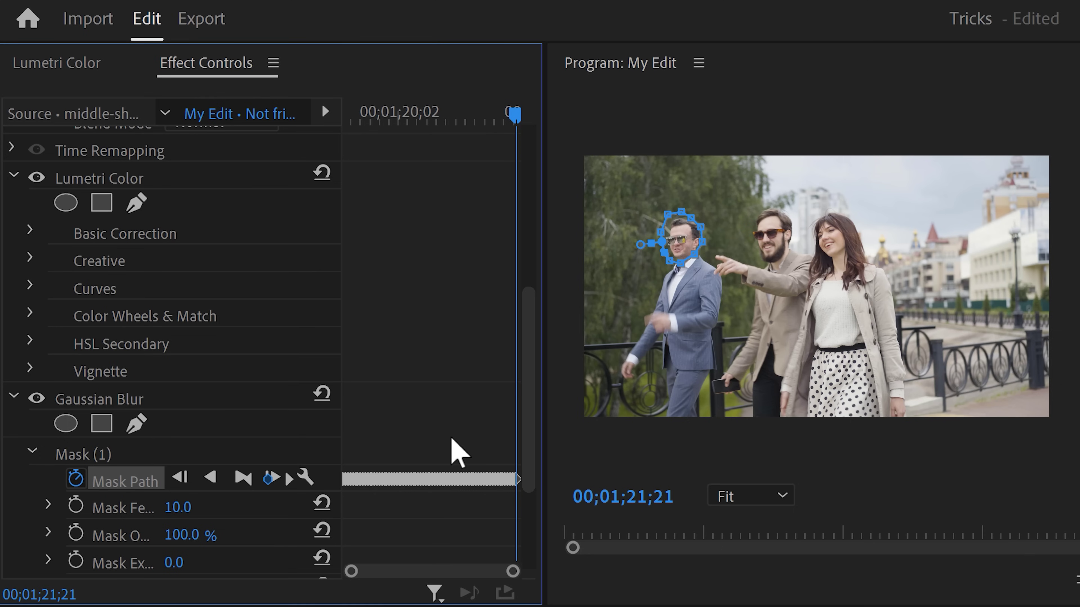
- Set Gaussian Blur Blurriness to 38 to blur the face inside the mask
{"action": "left_click_drag", "start_coordinate": [535, 410], "coordinate": [530, 470]}
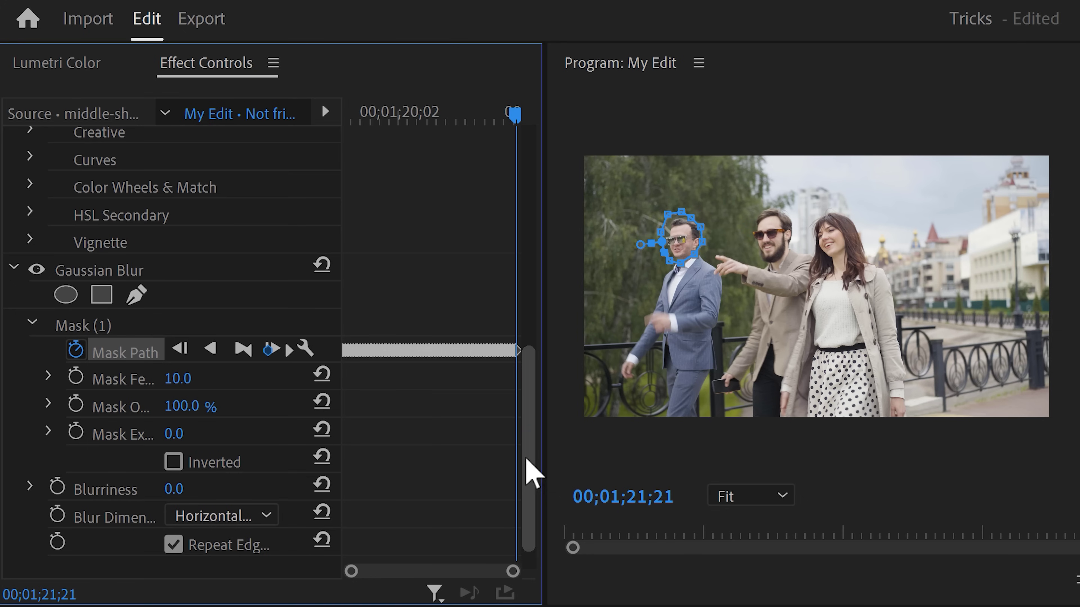
{"action": "left_click_drag", "start_coordinate": [187, 490], "coordinate": [212, 490]}
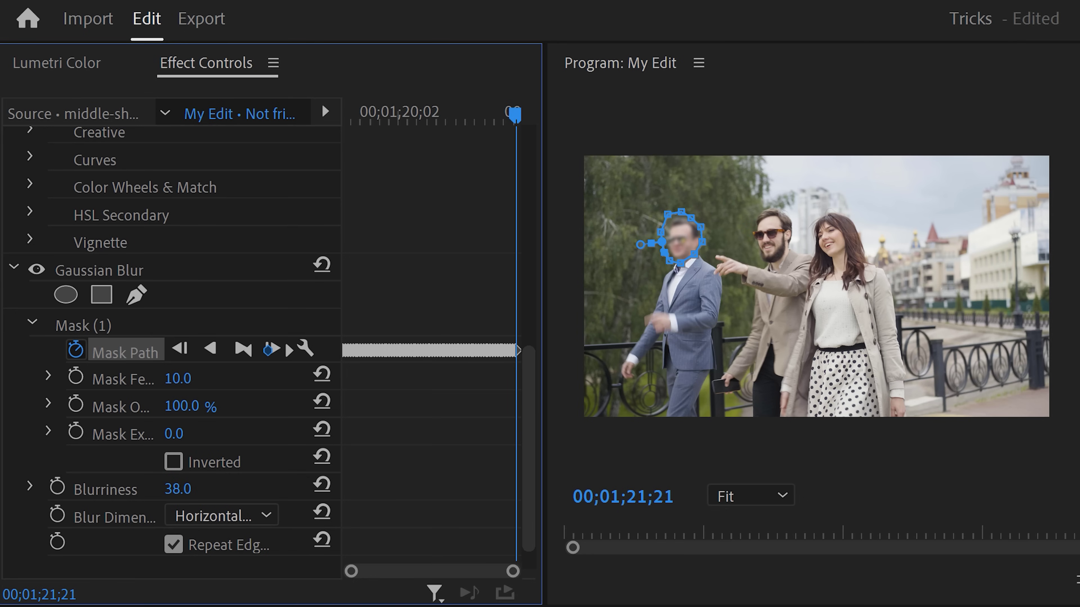